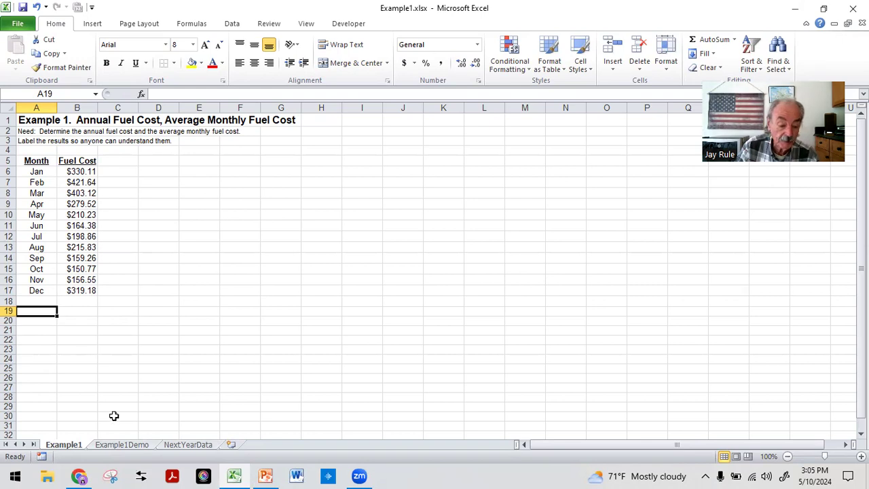
Go to the Example1Demo worksheet and turn on its gridlines.
click(122, 444)
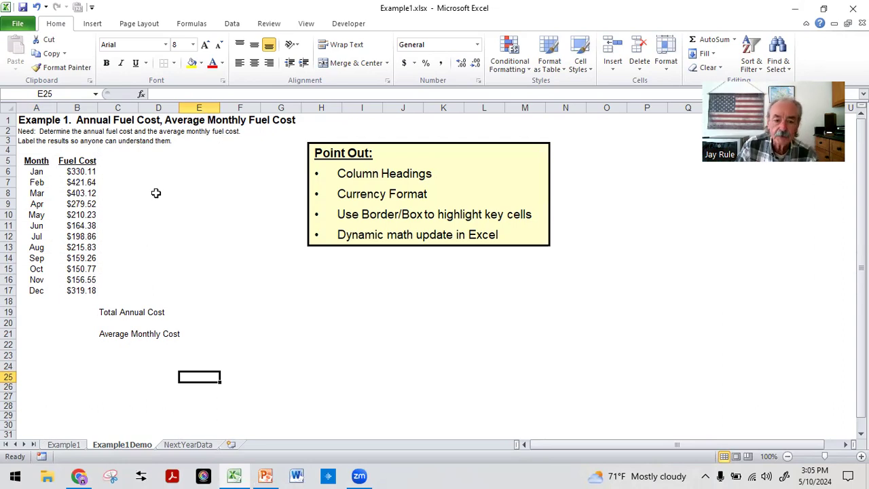
click(306, 24)
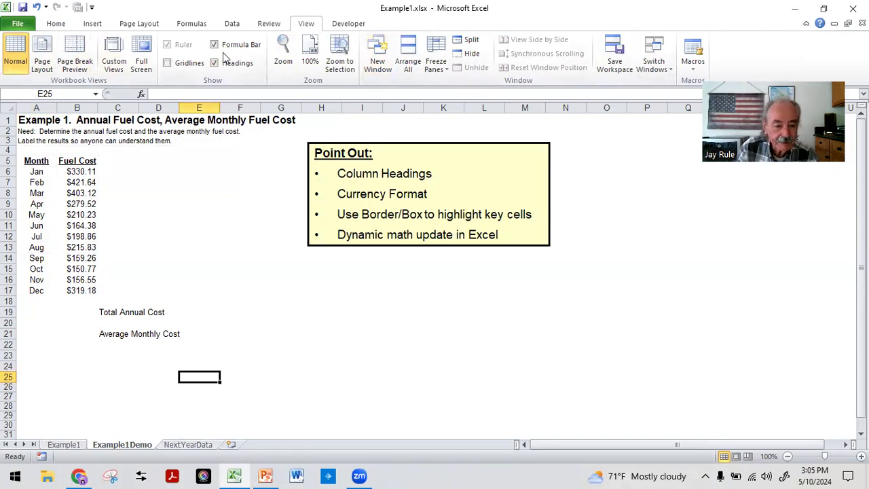
click(166, 62)
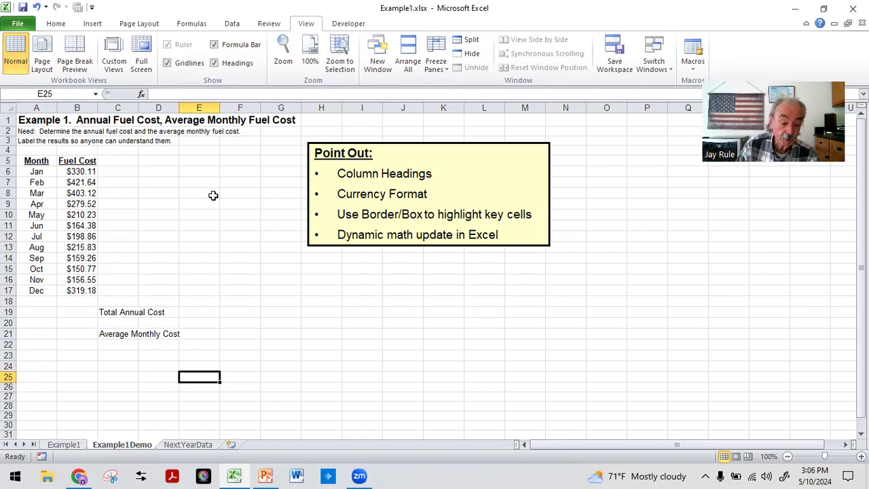
Apply All Borders to cells B19 and B21, beside the Total Annual Cost and Average Monthly Cost labels.
click(75, 312)
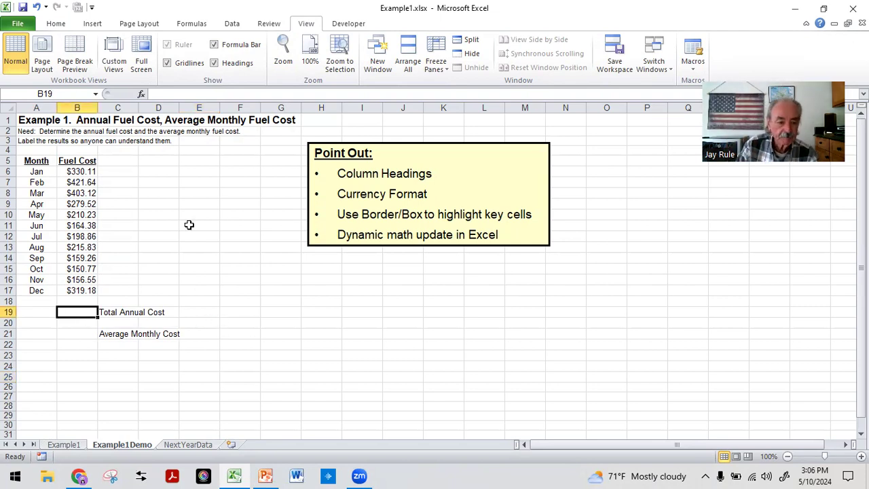
click(56, 24)
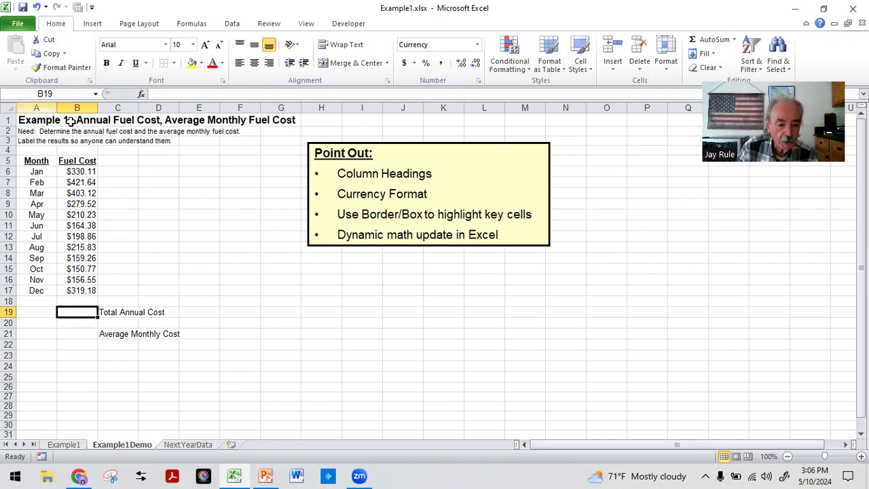
click(174, 62)
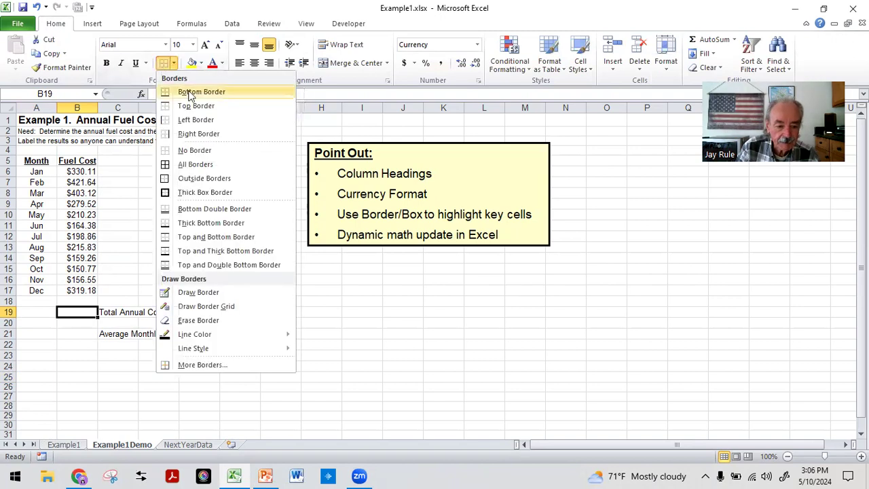
click(170, 171)
click(94, 378)
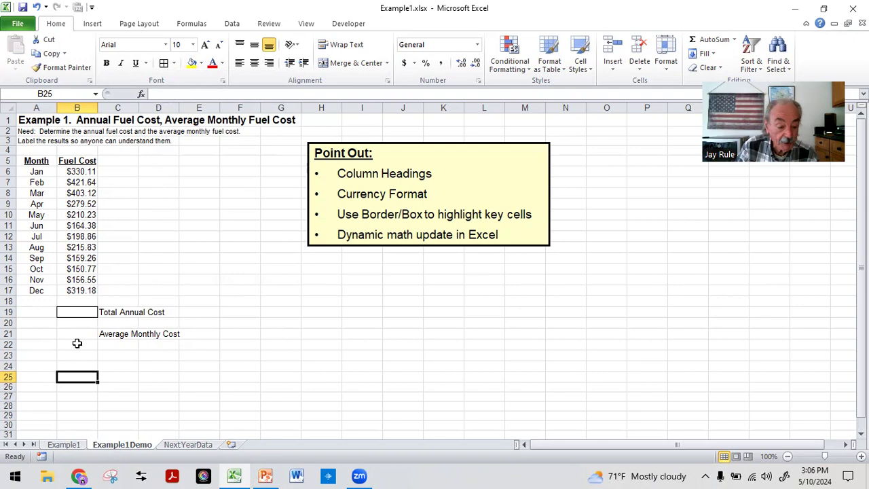
click(72, 333)
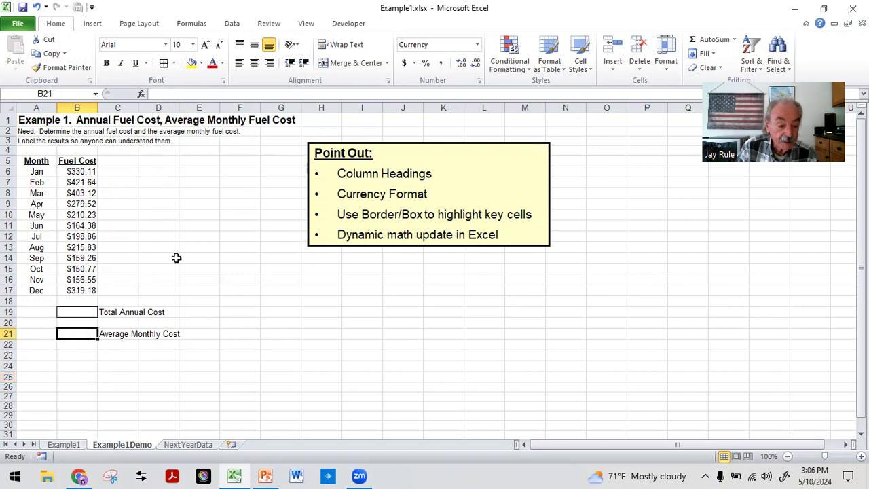
click(165, 63)
click(88, 364)
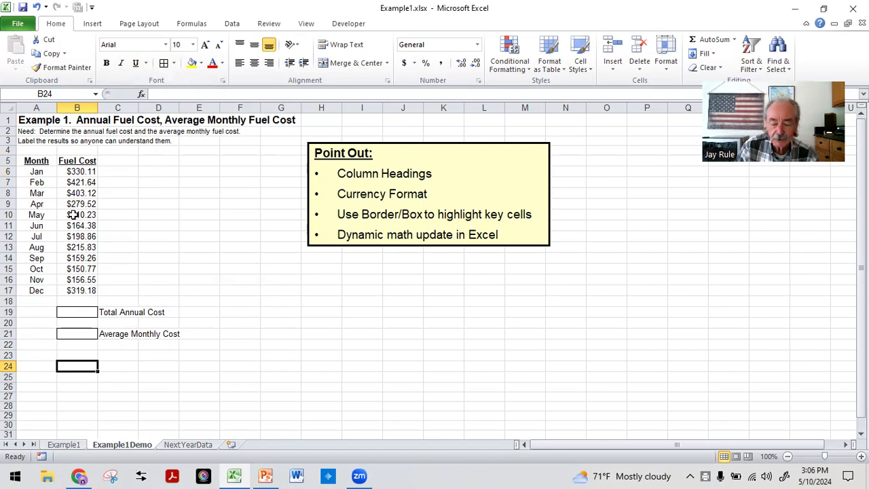
Inspect the Month and Fuel Cost column headings and the stored values behind the April and May fuel costs.
click(45, 160)
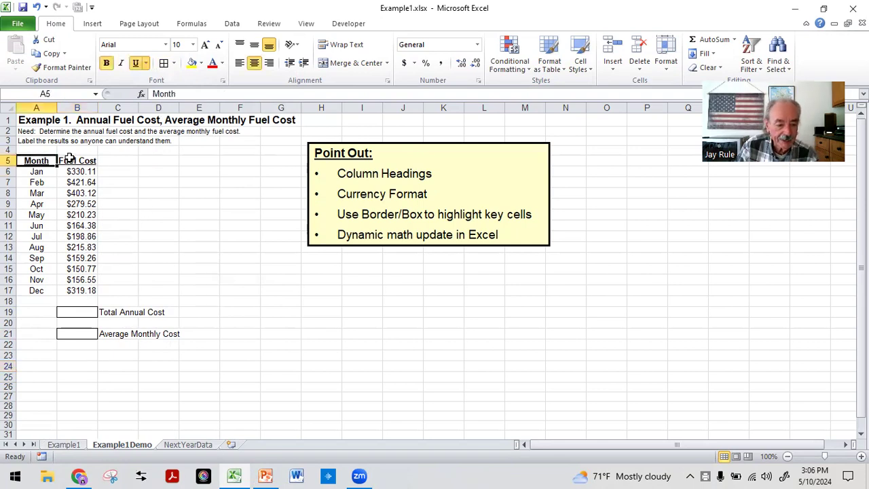
click(70, 160)
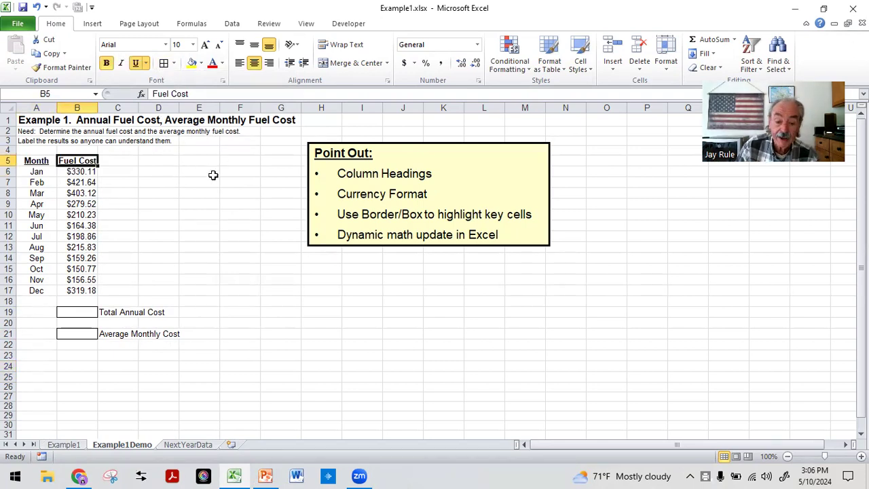
click(194, 182)
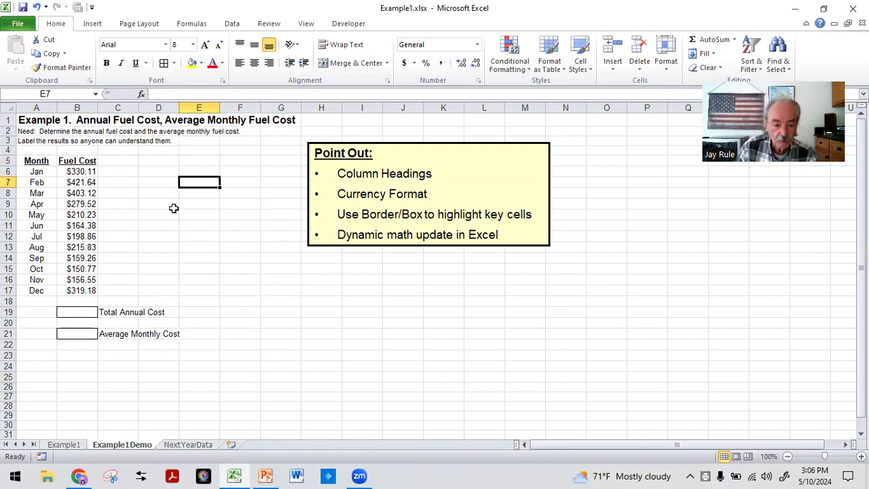
click(72, 203)
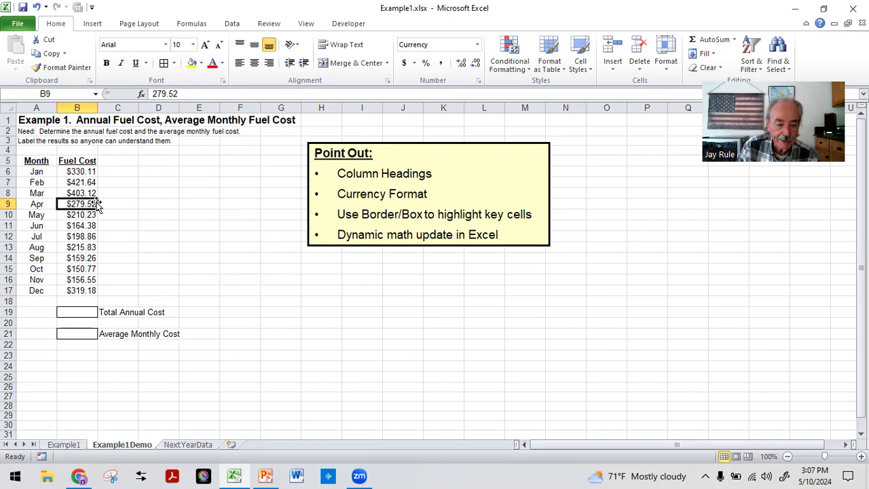
click(198, 190)
click(82, 214)
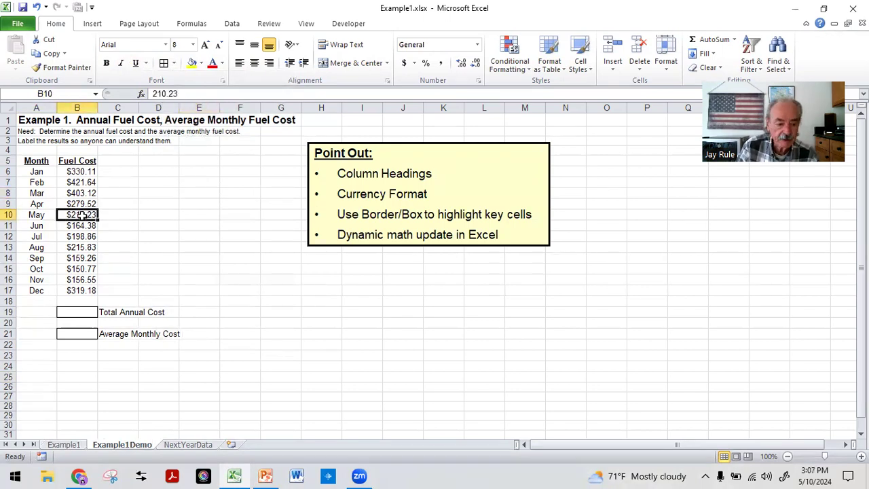
Format the monthly fuel costs in B6:B17 as Currency with the $ symbol and two decimal places.
drag(73, 171, 66, 291)
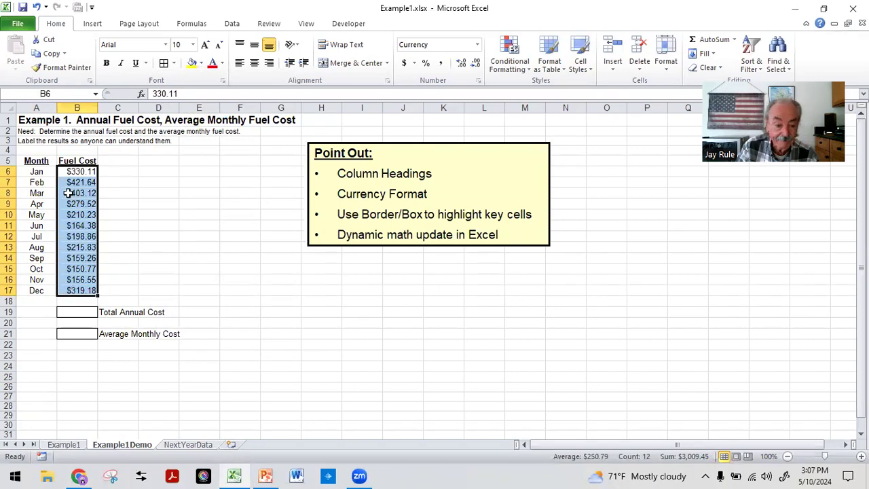
click(480, 82)
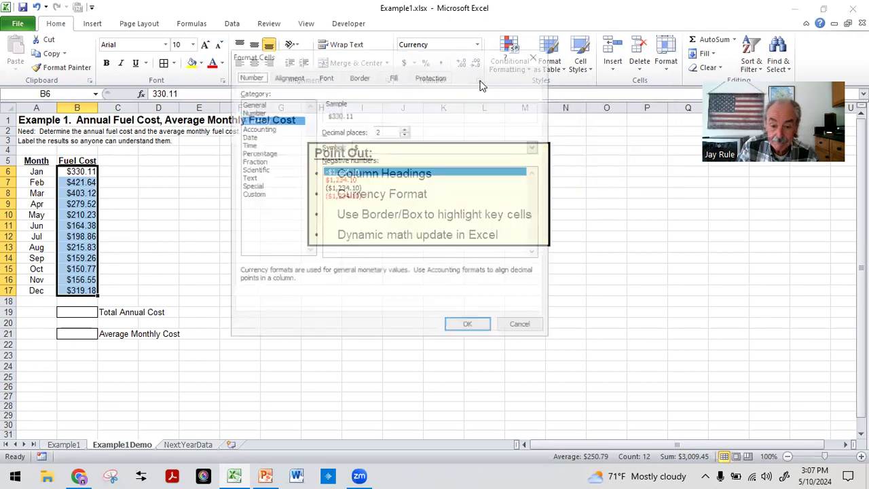
click(251, 123)
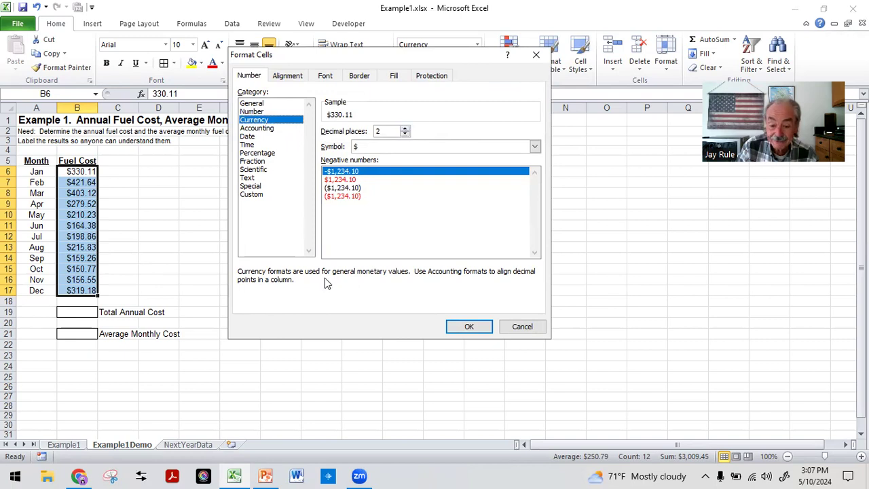
click(465, 331)
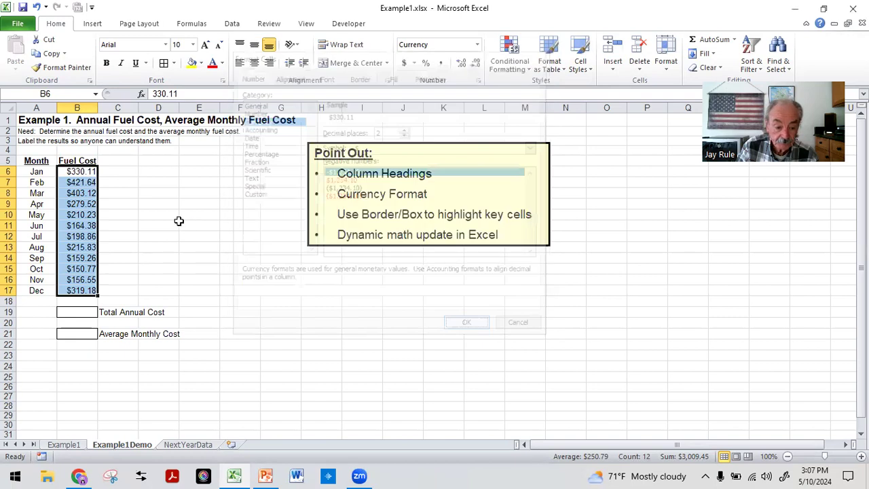
click(183, 225)
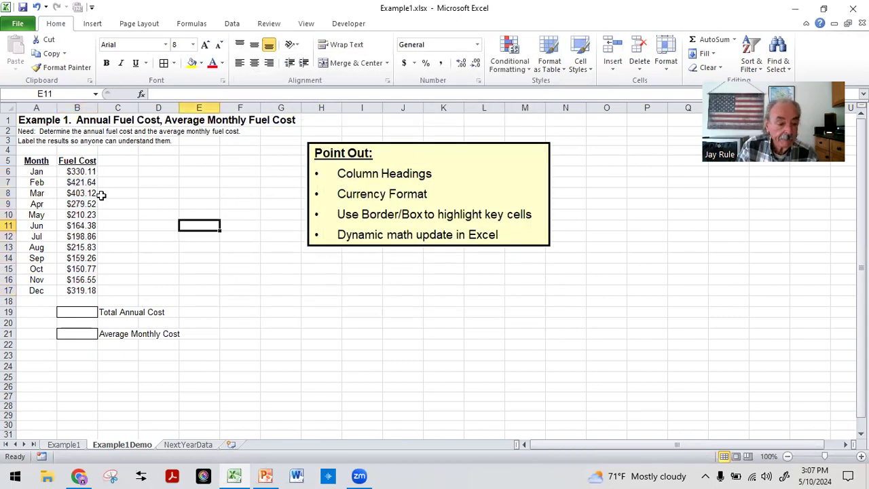
Set the Currency format of the fuel costs in B6:B17 to 0 decimal places.
drag(73, 171, 70, 291)
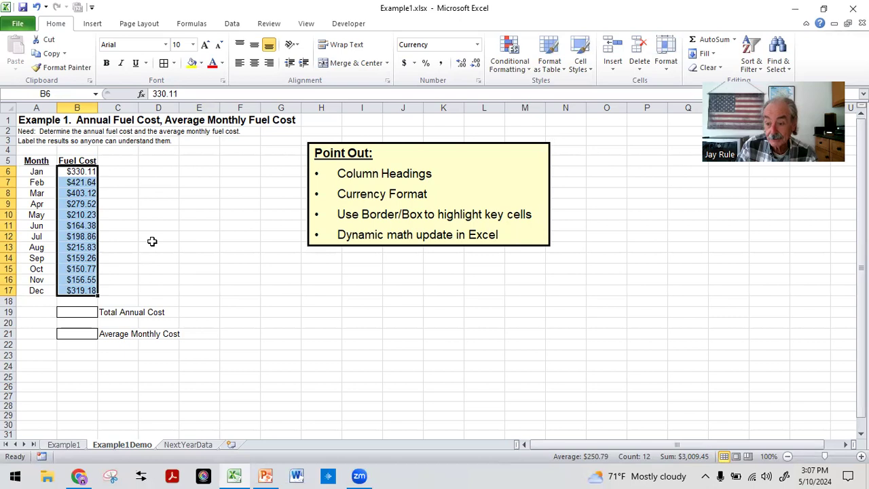
click(478, 82)
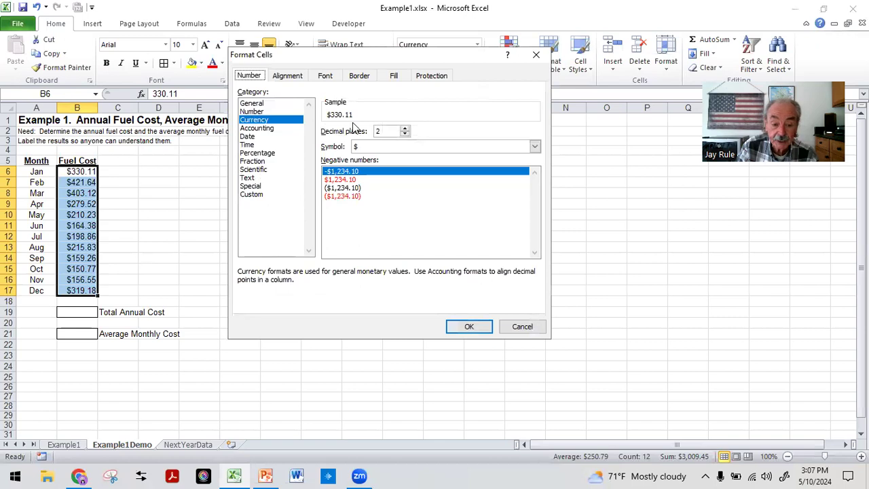
click(404, 134)
click(405, 134)
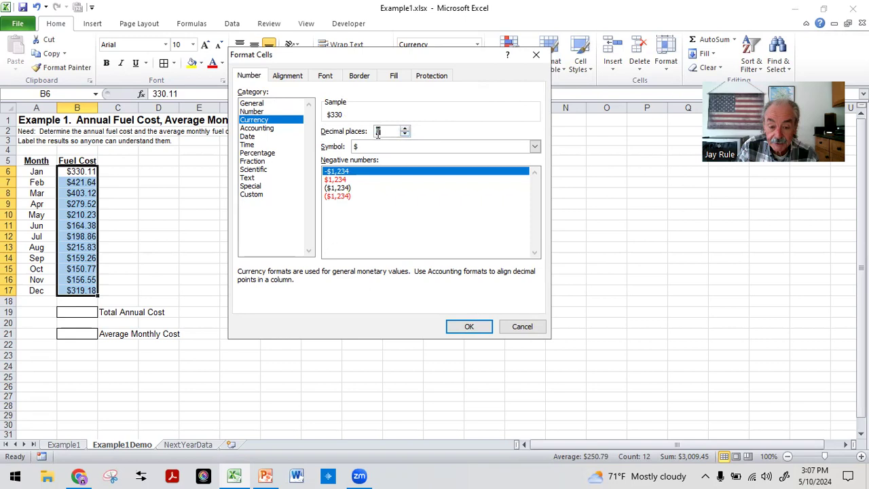
click(473, 327)
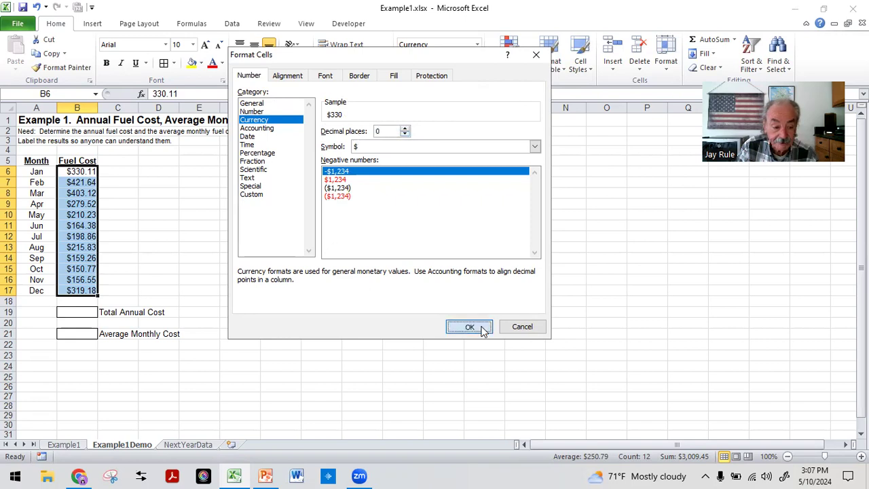
click(195, 203)
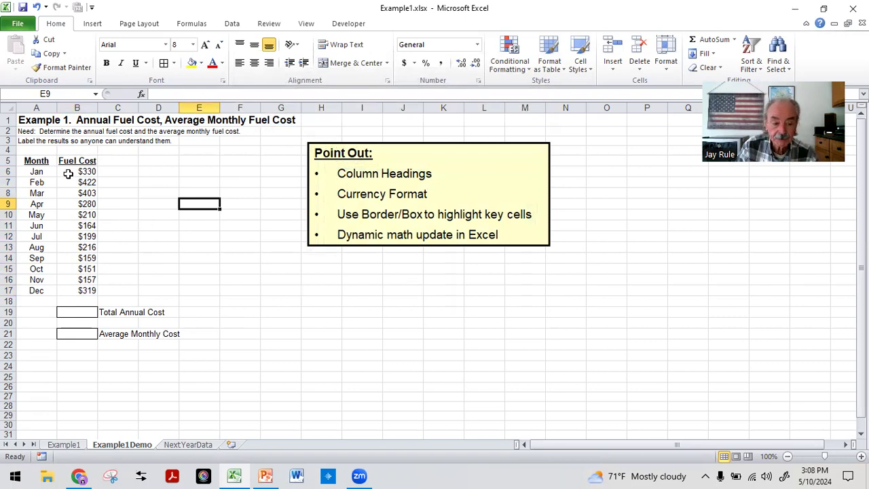
Set the Currency format of the fuel costs in B6:B17 back to 2 decimal places.
drag(68, 171, 70, 290)
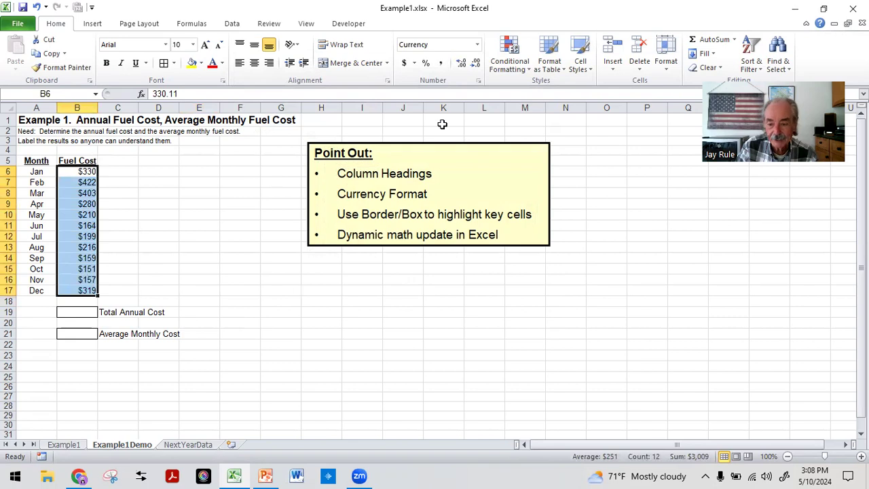
click(478, 80)
click(405, 128)
click(404, 128)
click(472, 327)
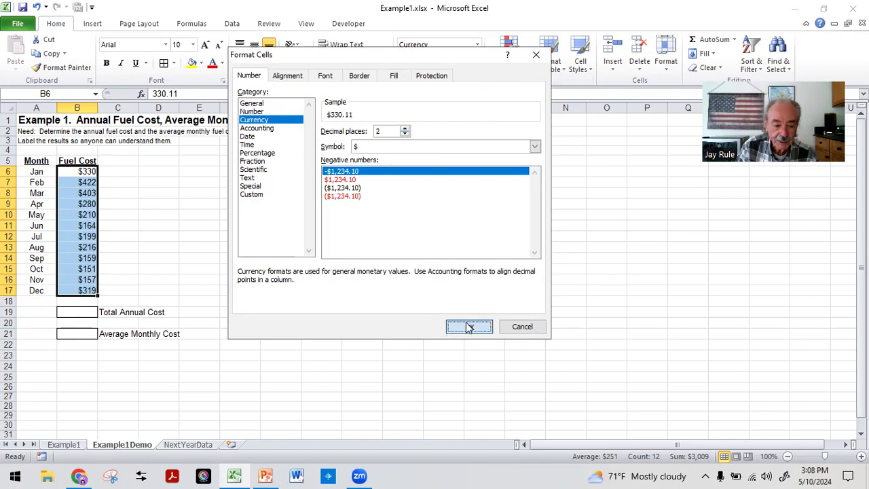
click(207, 214)
click(38, 374)
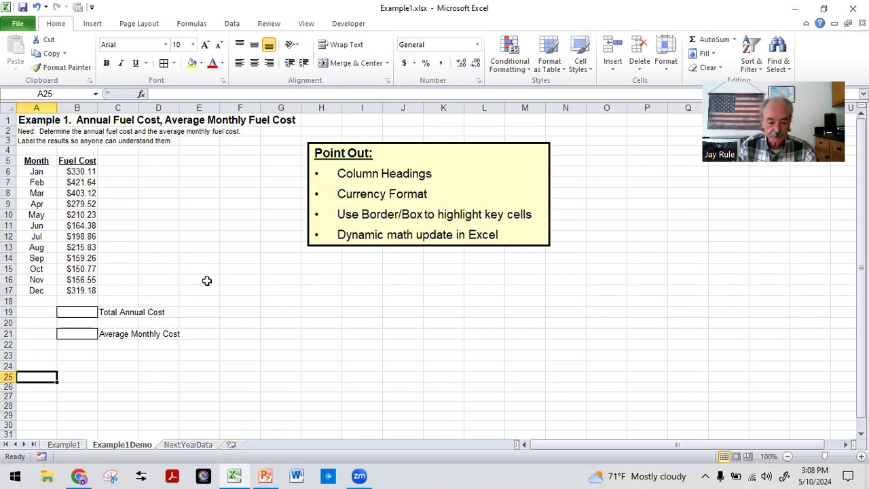
Enter the formula =sum(B6:B17) in cell B19 to calculate the Total Annual Cost.
click(78, 310)
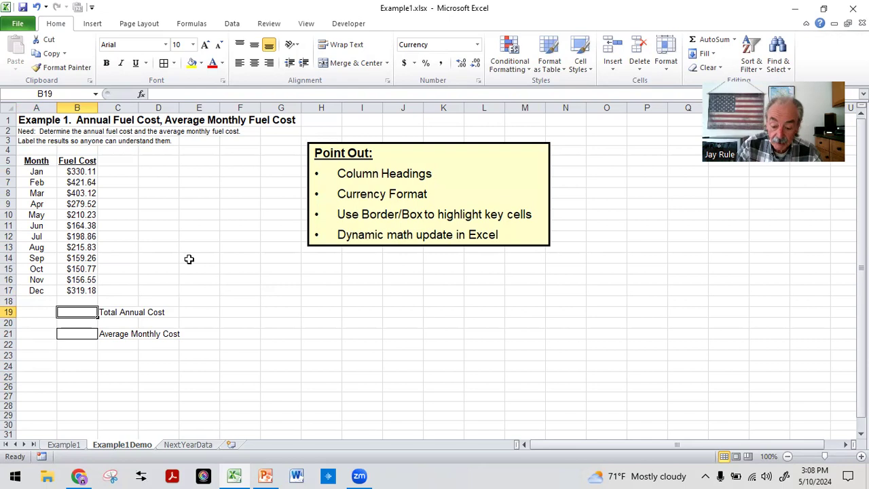
text(=)
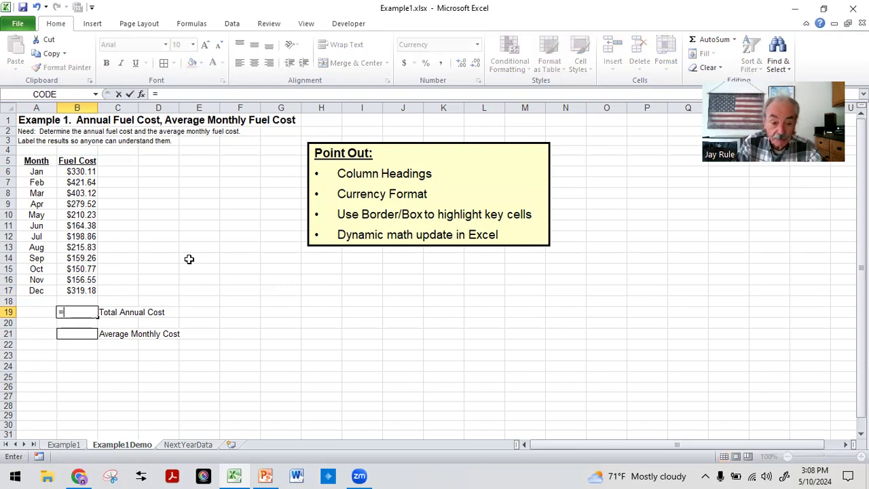
text(sum)
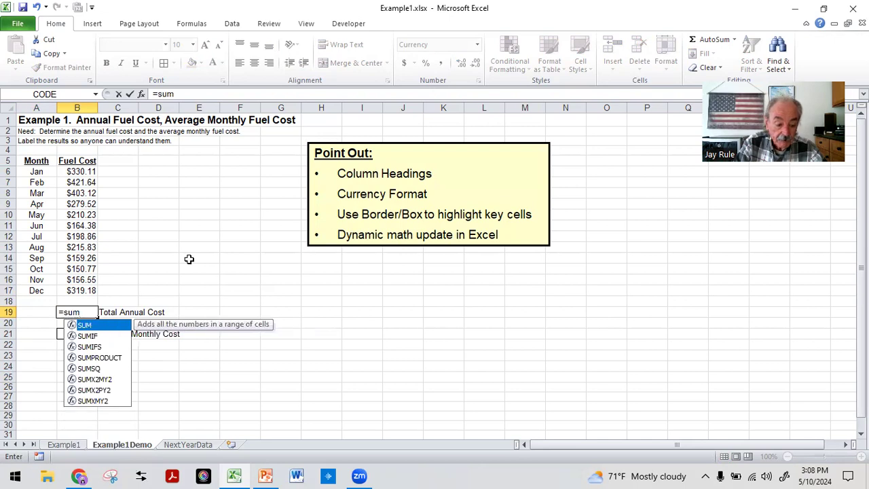
text(()
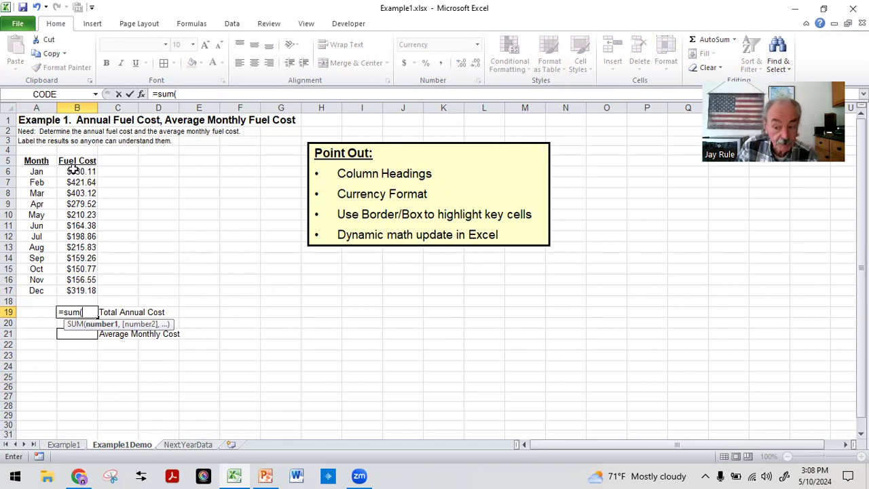
drag(73, 169, 71, 288)
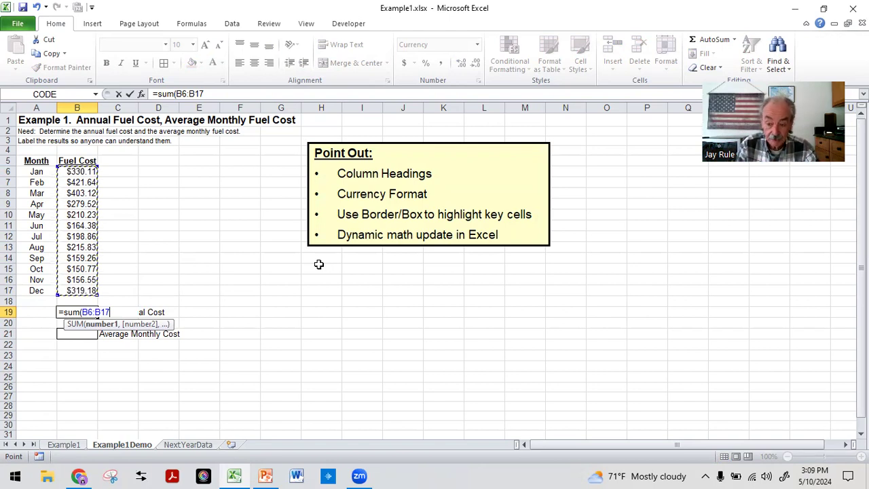
text())
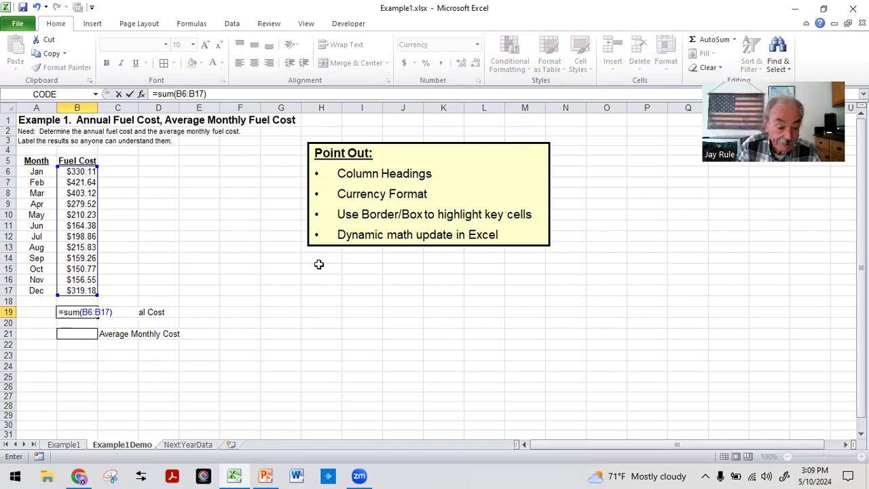
key(Return)
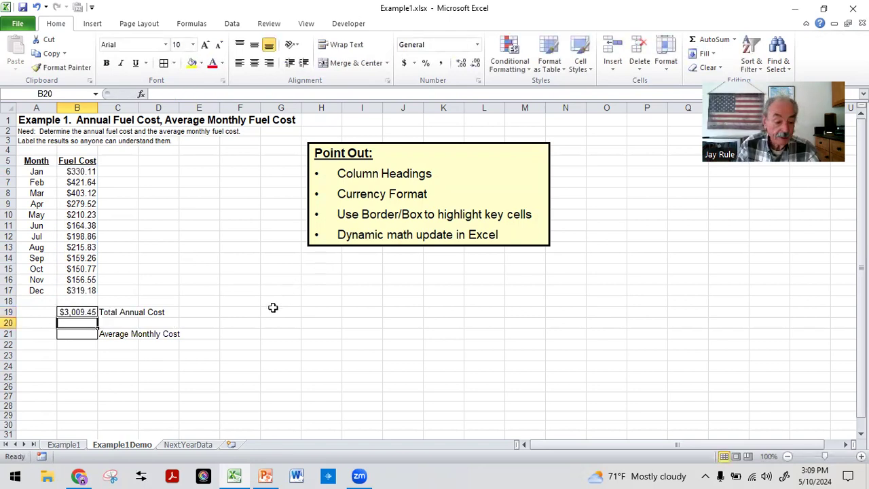
click(81, 367)
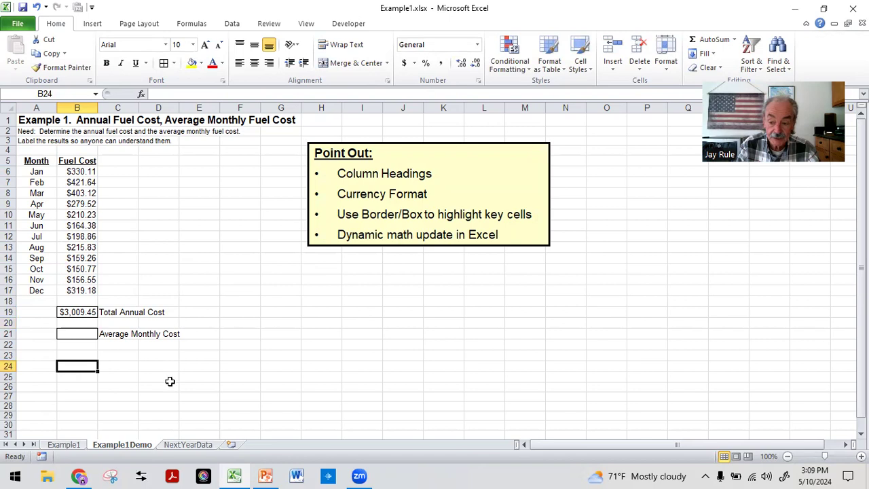
Enter the formula =average(B6:B17) in cell B21 to calculate the Average Monthly Cost.
click(77, 311)
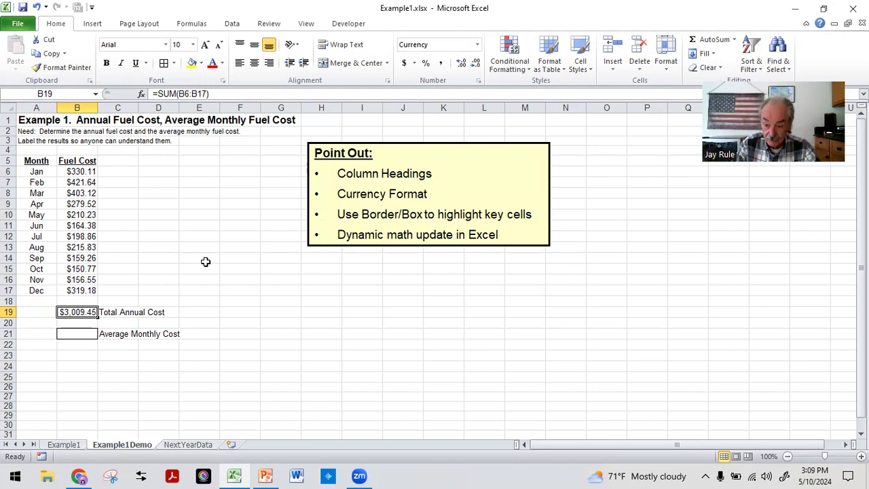
click(106, 368)
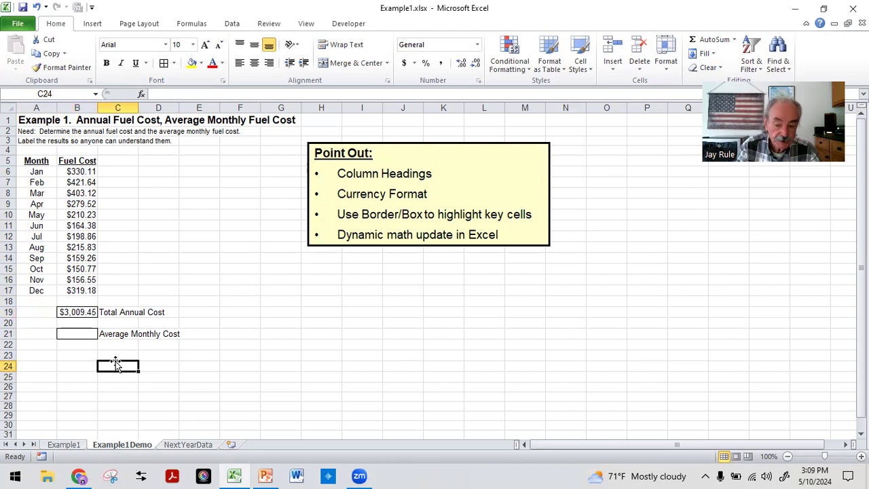
click(70, 310)
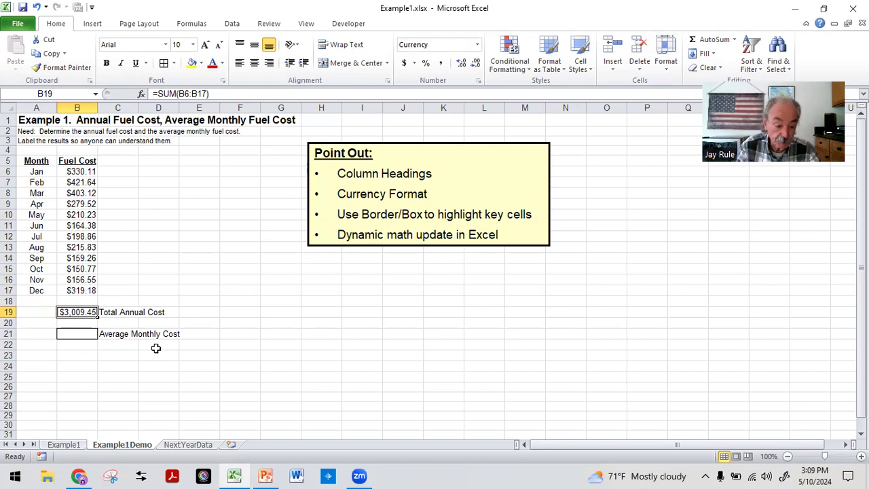
click(79, 334)
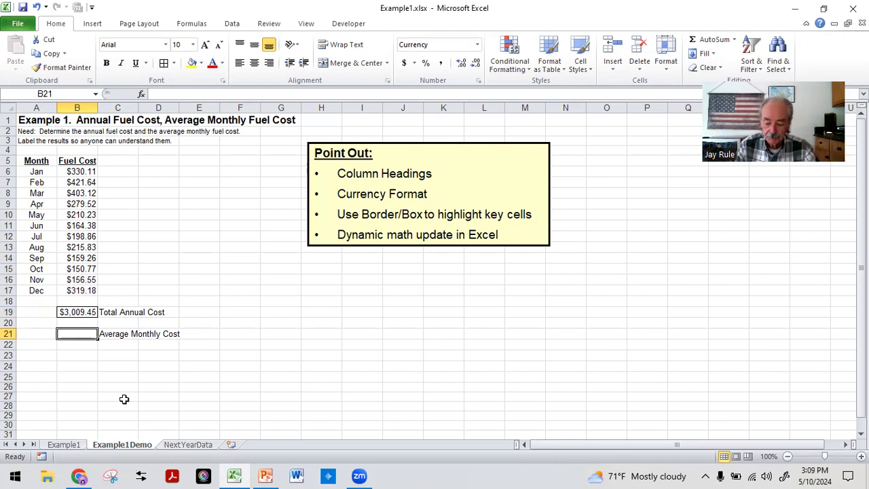
text(=)
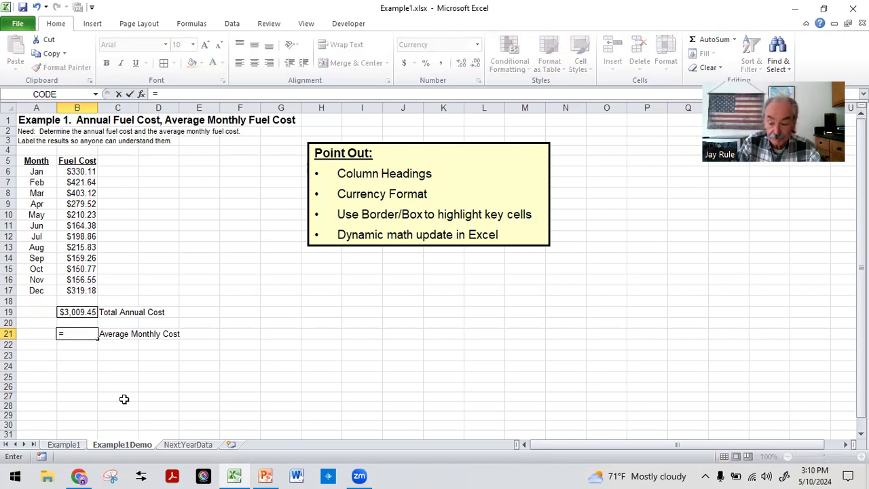
text(a)
key(BackSpace)
text(ave)
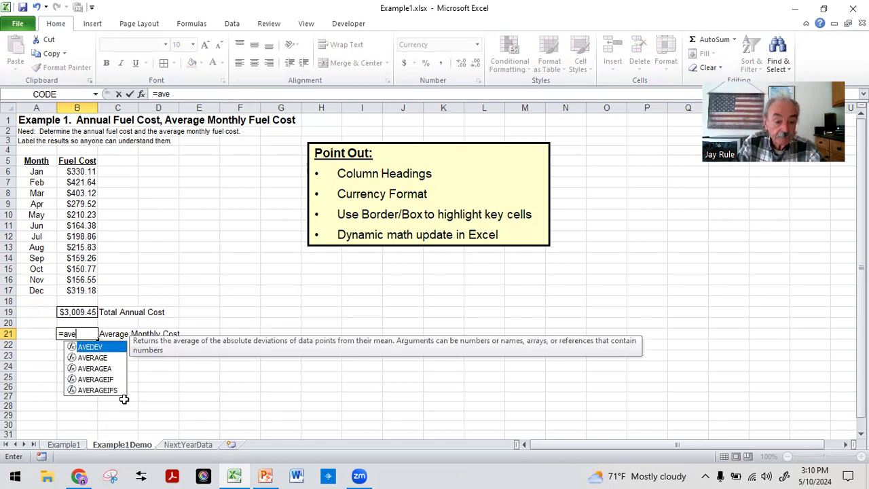
text(rage()
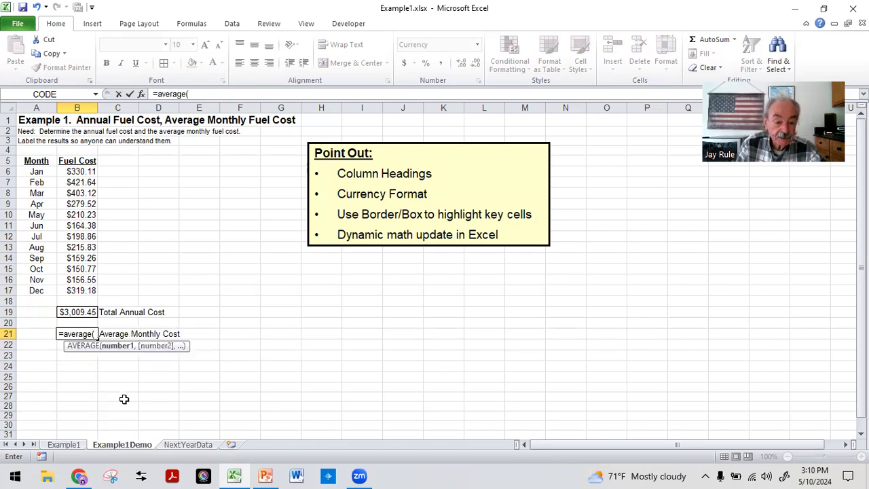
drag(77, 172, 79, 290)
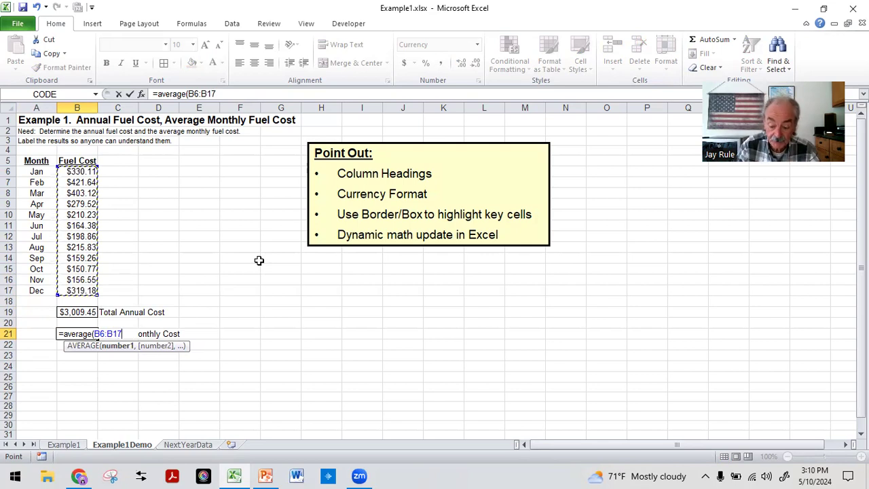
key(Return)
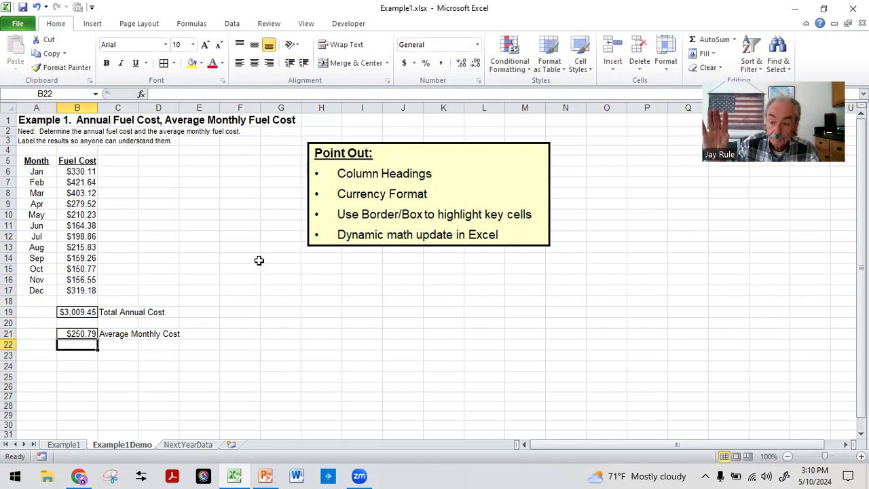
click(107, 374)
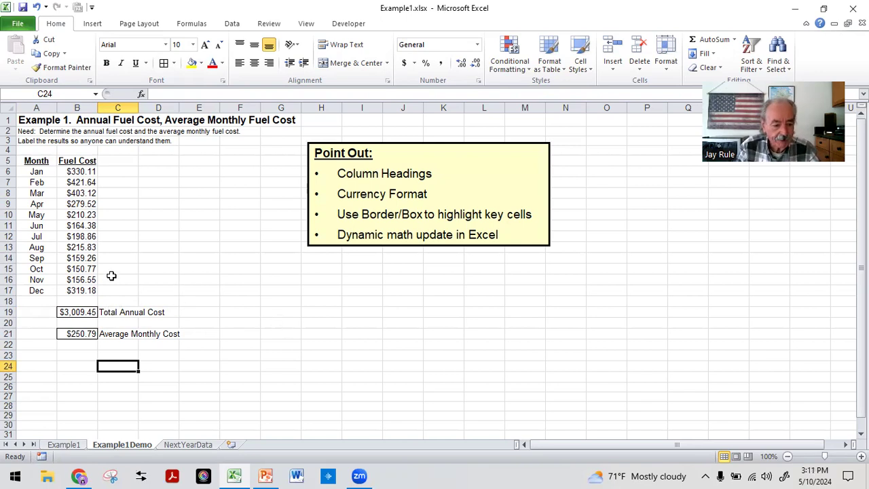
Change the October fuel cost in B15 to 159.77 to test how the total and average update.
click(67, 268)
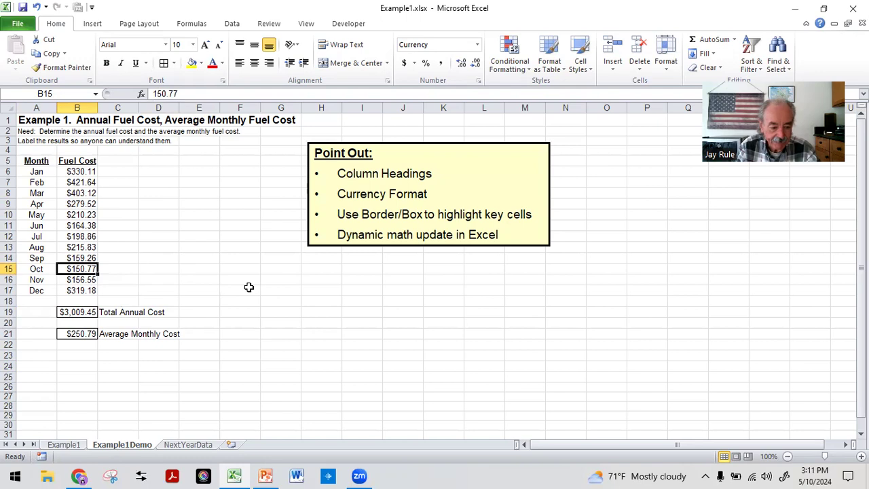
click(163, 93)
text(9)
key(Delete)
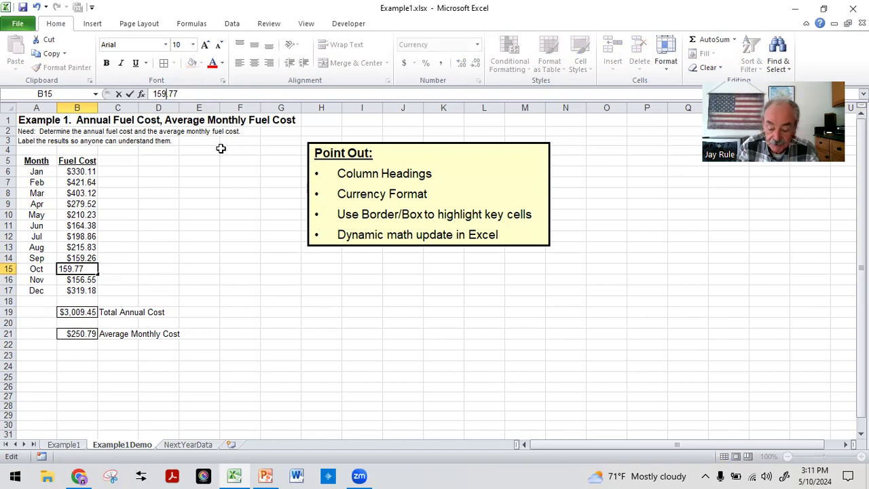
key(Return)
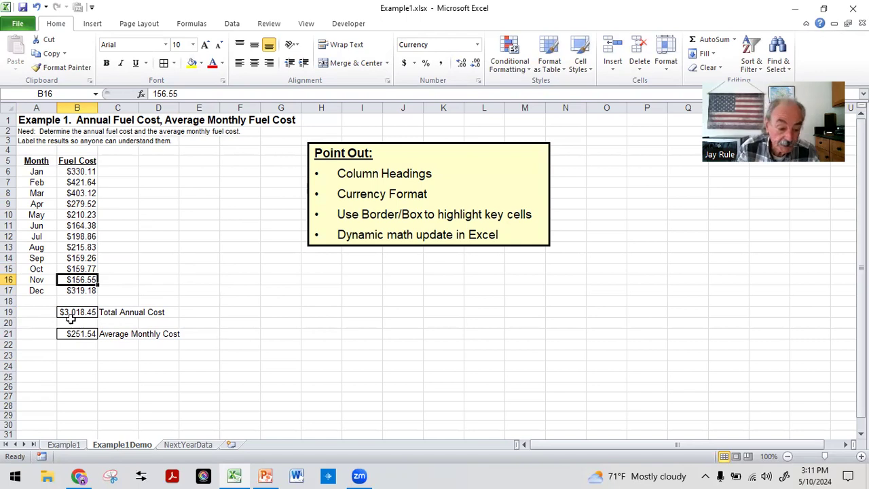
click(70, 357)
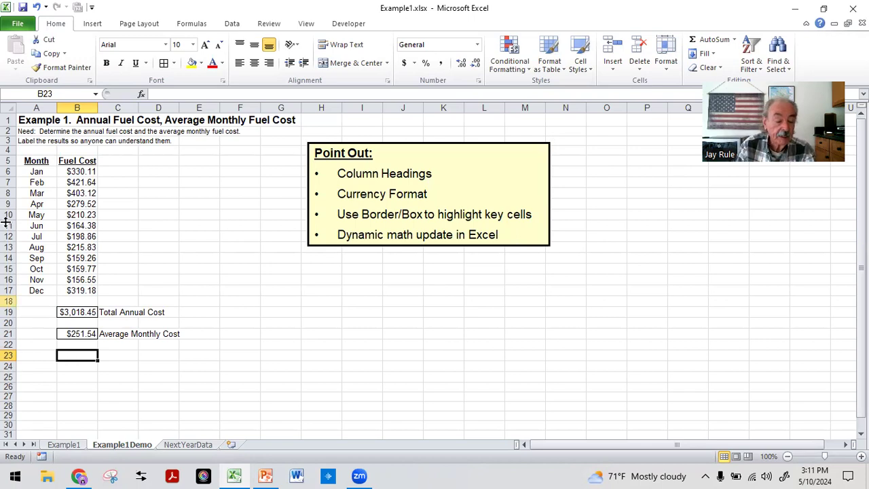
Undo the change to the October fuel cost in B15.
click(37, 8)
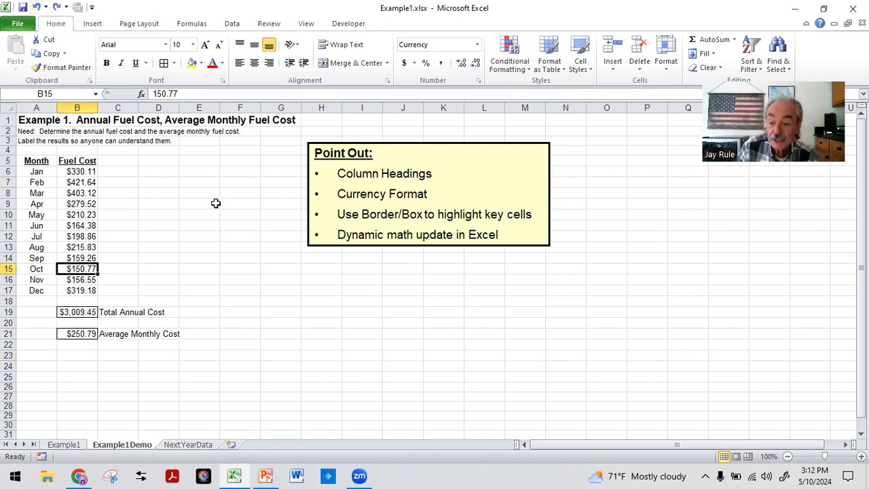
click(195, 249)
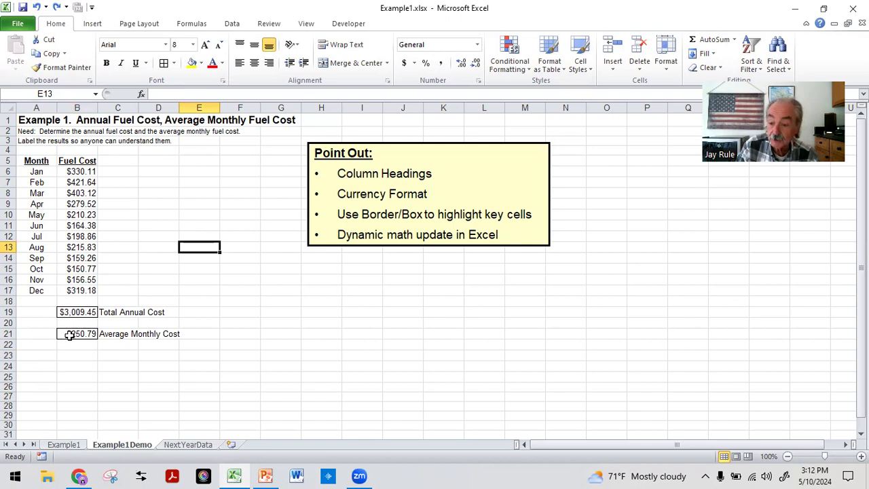
click(219, 321)
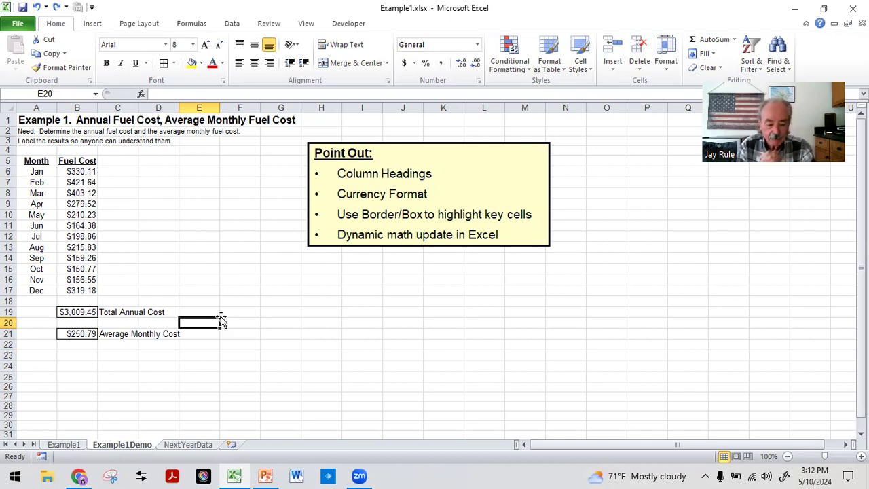
On the NextYearData worksheet, move the Total Annual Cost and Average Monthly Cost labels from C19:C21 to D19:D21.
click(196, 445)
click(154, 403)
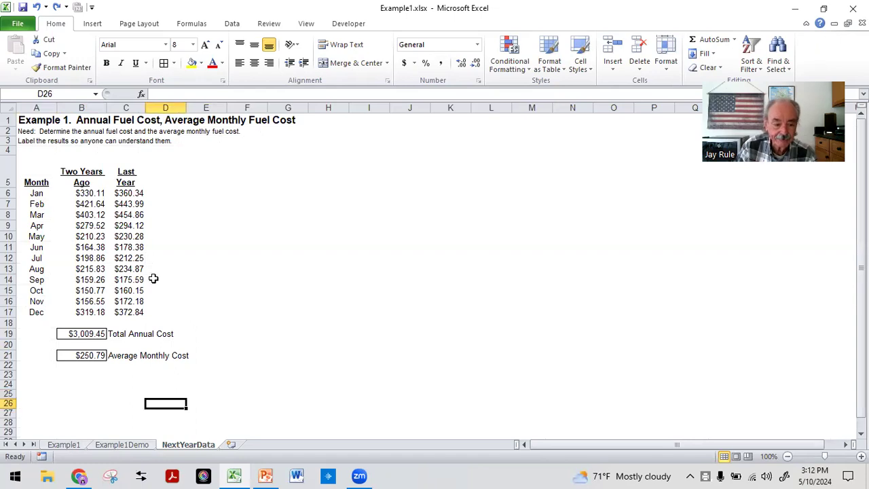
click(126, 168)
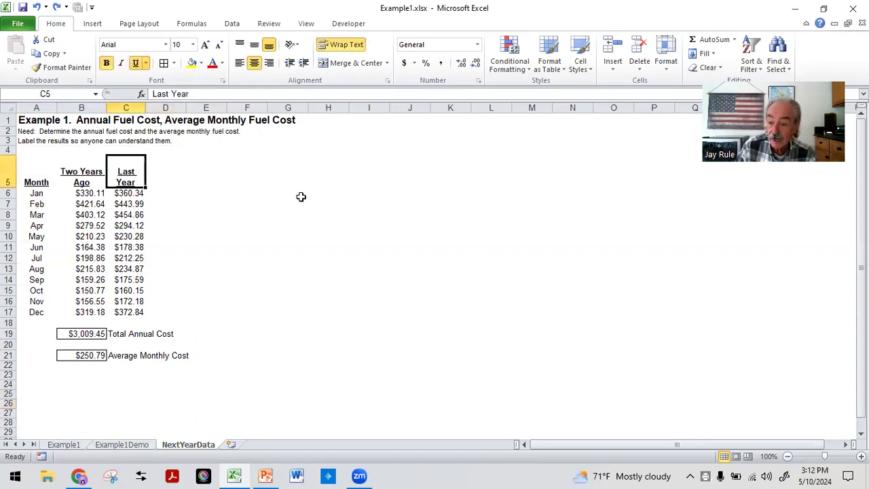
click(76, 176)
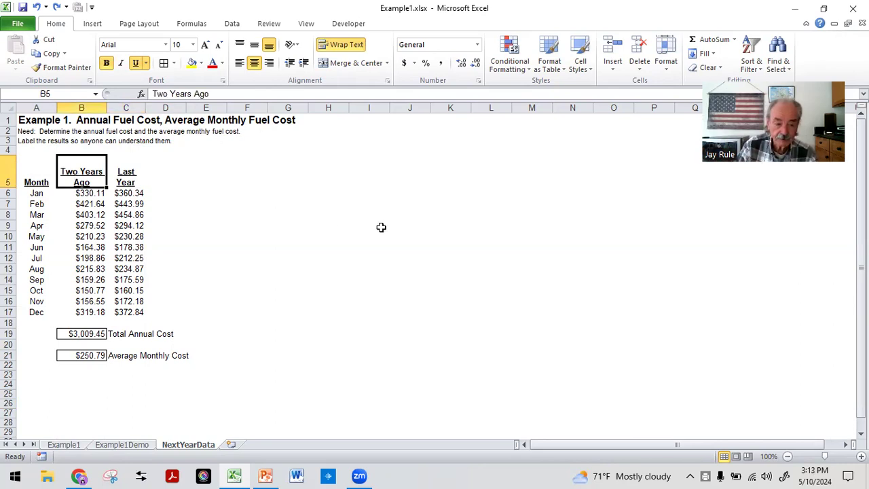
click(310, 238)
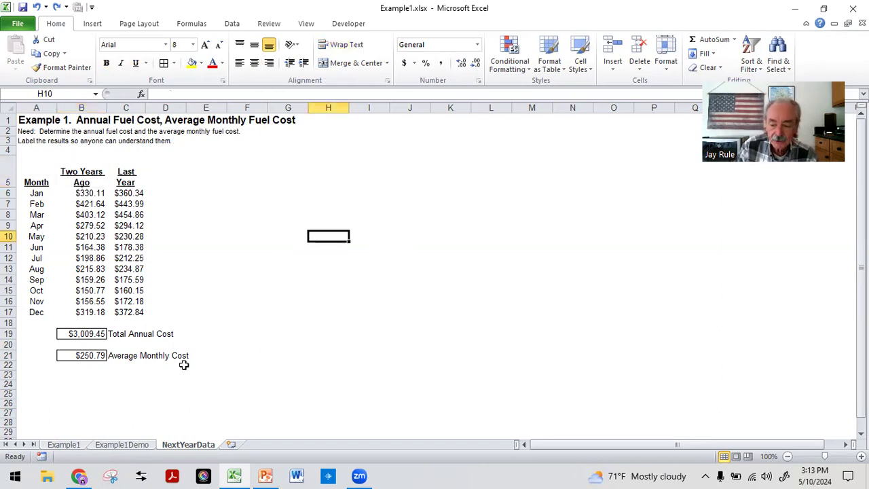
click(113, 334)
drag(113, 334, 121, 353)
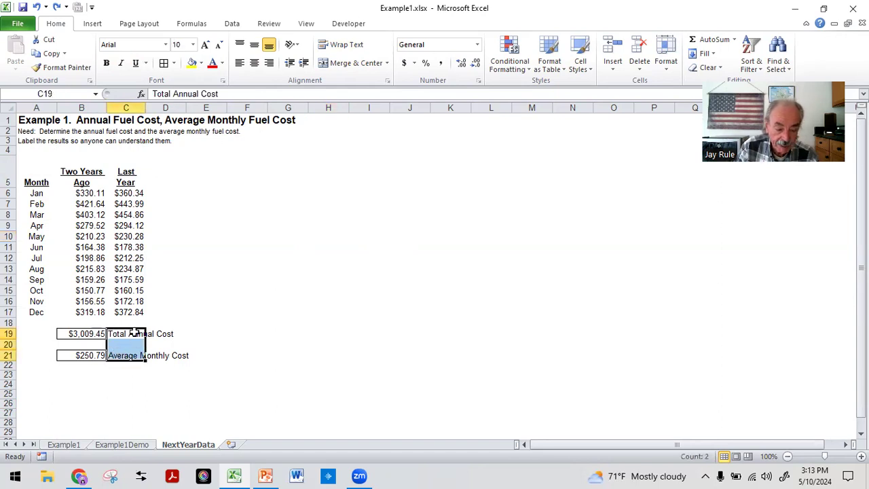
drag(145, 344, 170, 344)
click(163, 403)
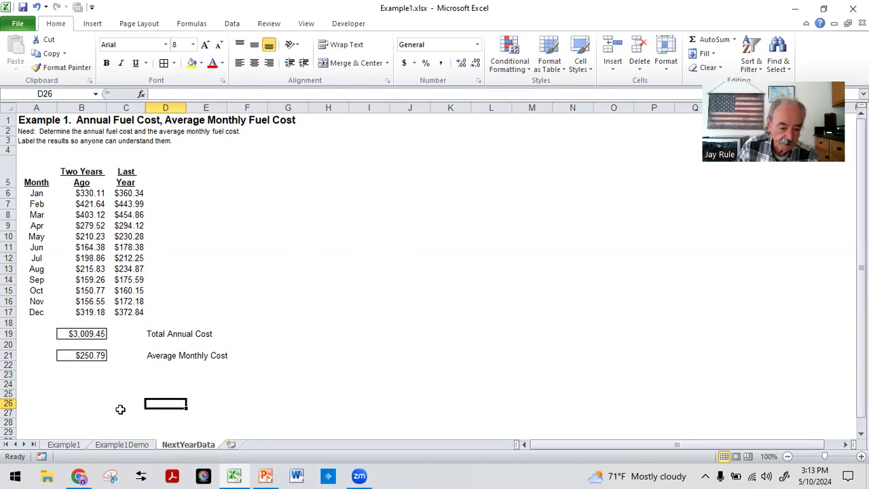
Copy the Total Annual Cost formula from B19 across to C19 for the Last Year column.
click(95, 332)
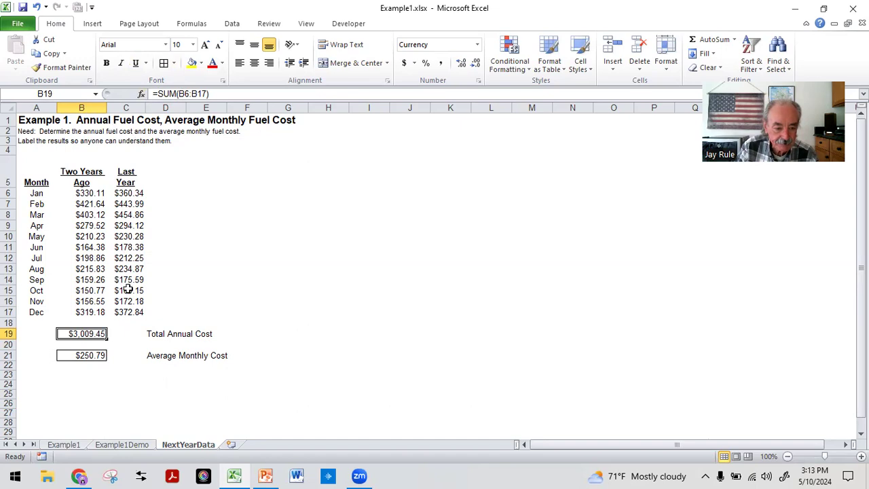
drag(106, 337, 141, 337)
click(137, 393)
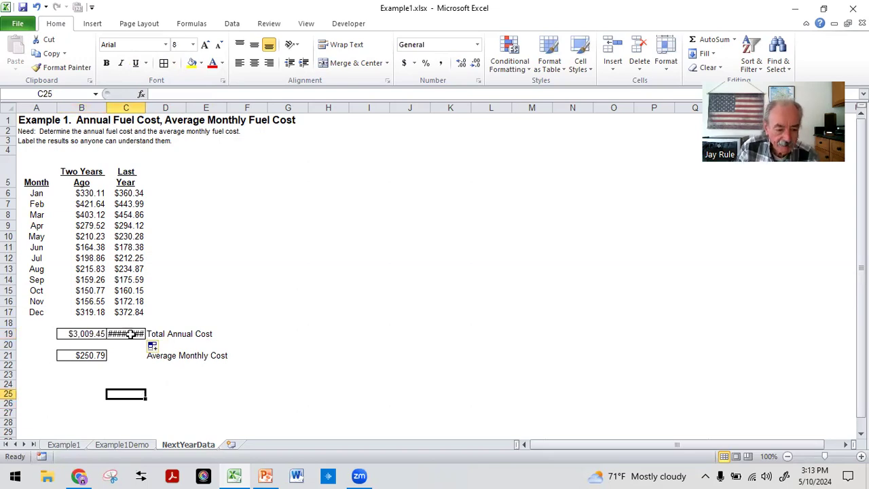
Widen column C enough to display the Last Year total in C19, and check that cell's formula.
mouse_move(131, 334)
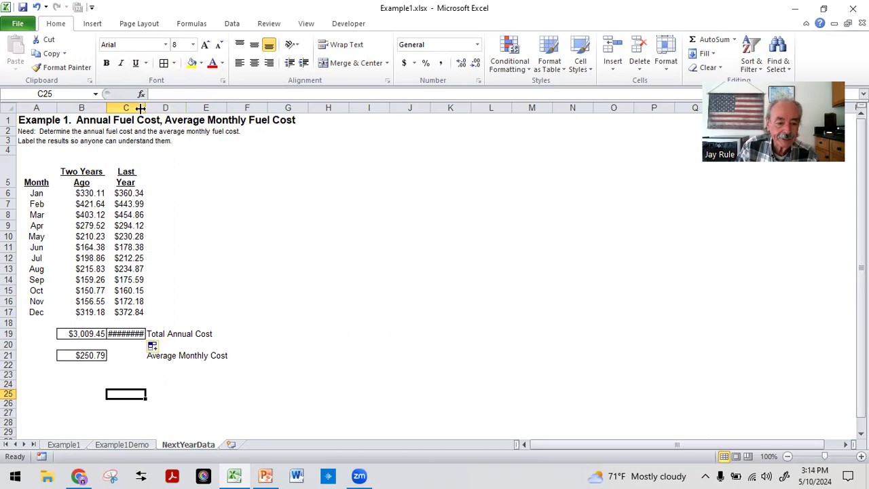
drag(147, 107, 156, 106)
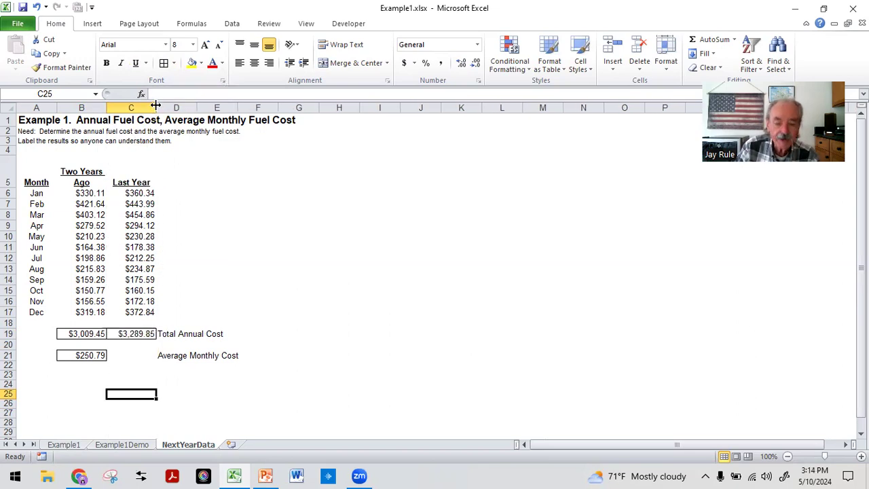
click(210, 243)
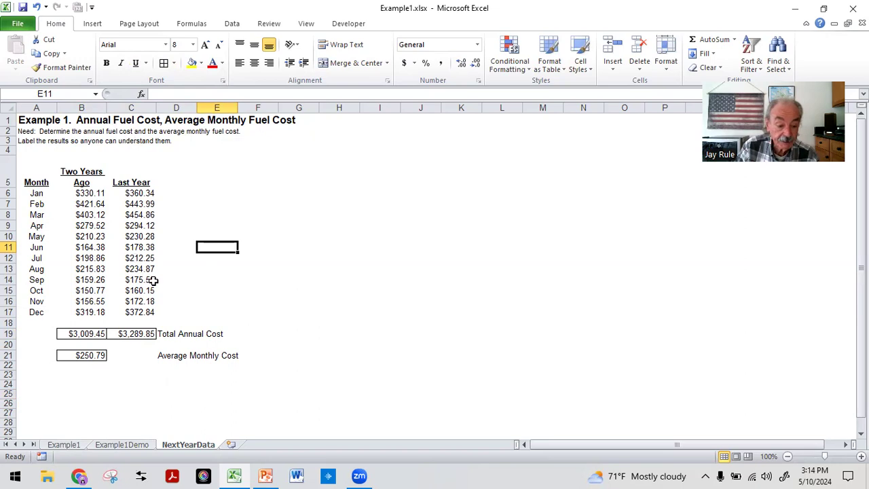
click(199, 237)
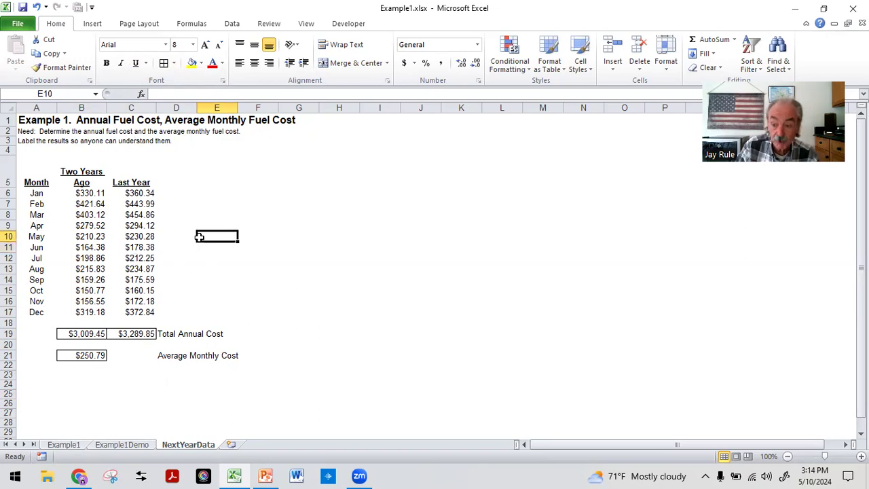
click(126, 333)
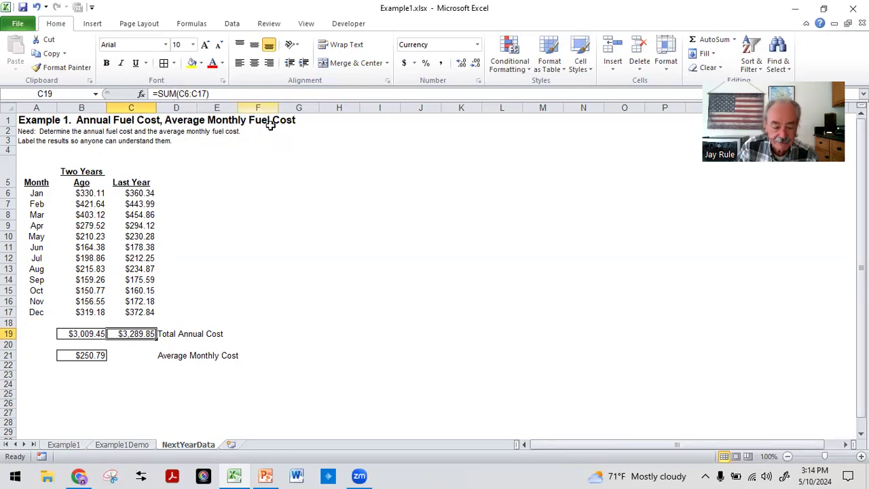
click(122, 394)
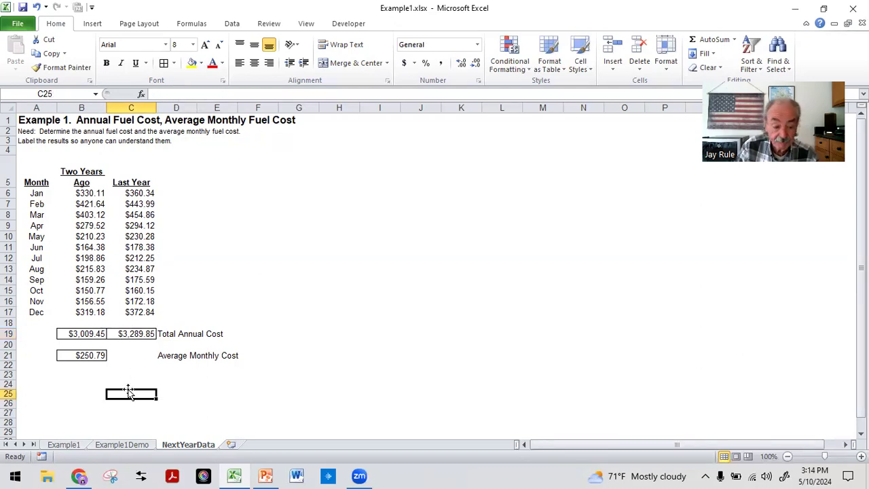
Copy the Average Monthly Cost formula from B21 across to C21 and check the copied formula.
click(89, 354)
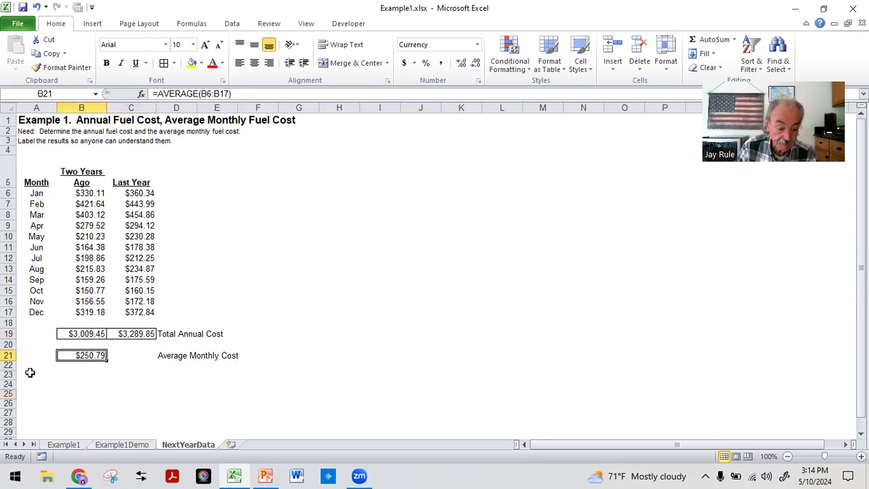
drag(107, 360, 140, 360)
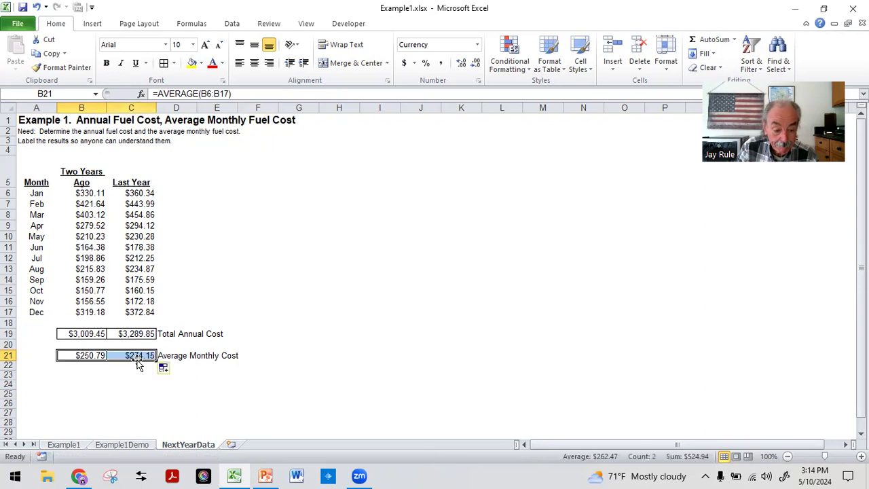
click(138, 376)
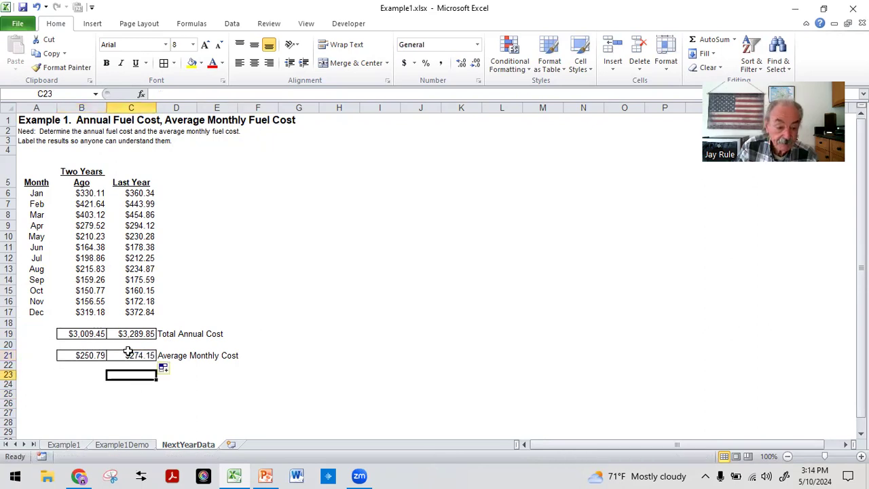
click(128, 353)
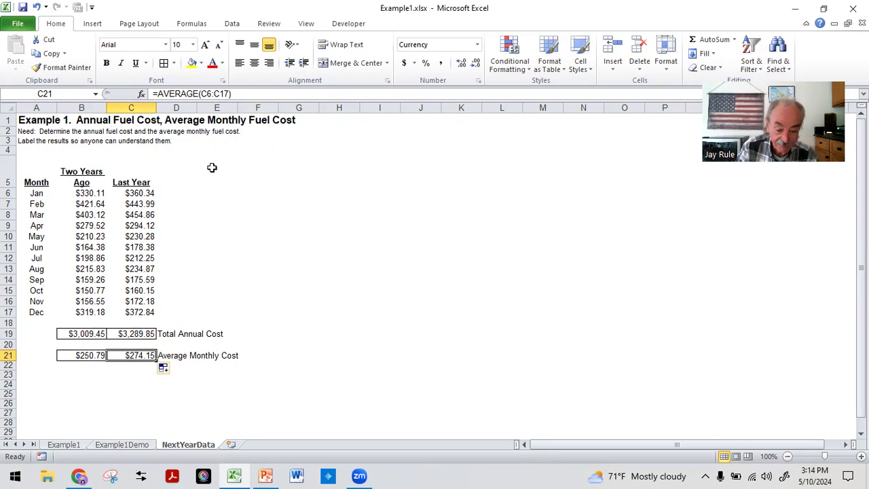
click(114, 392)
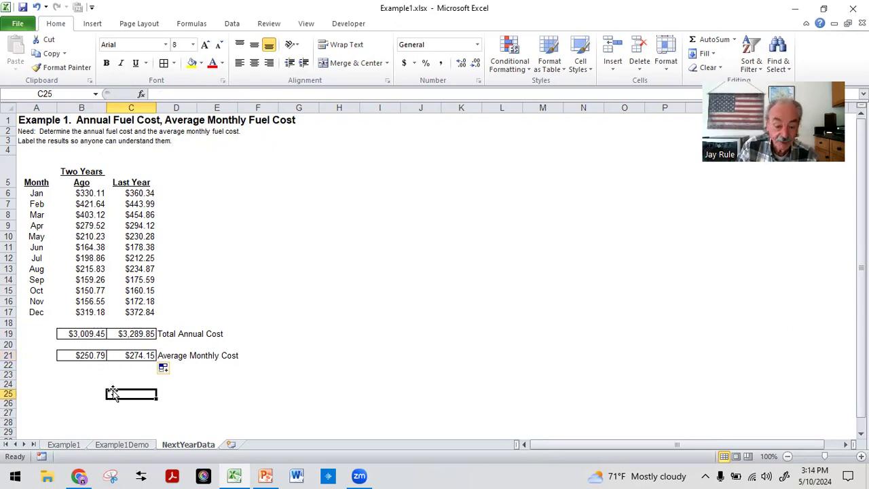
click(137, 355)
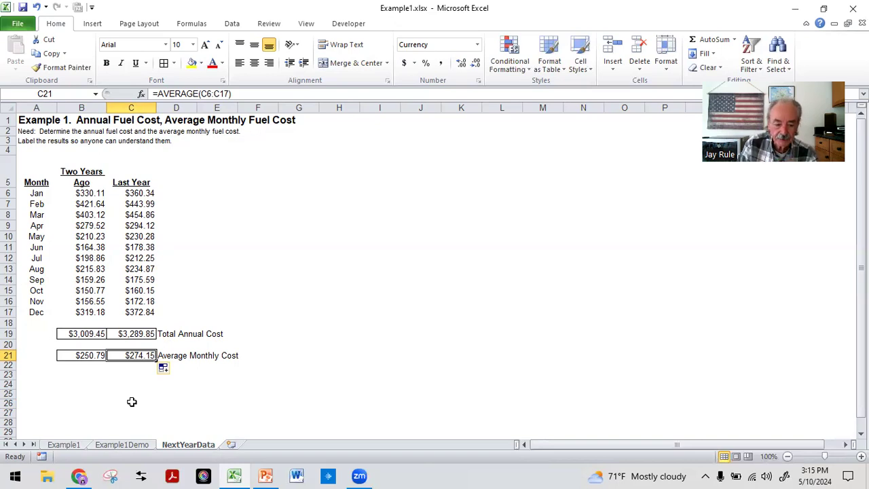
click(252, 257)
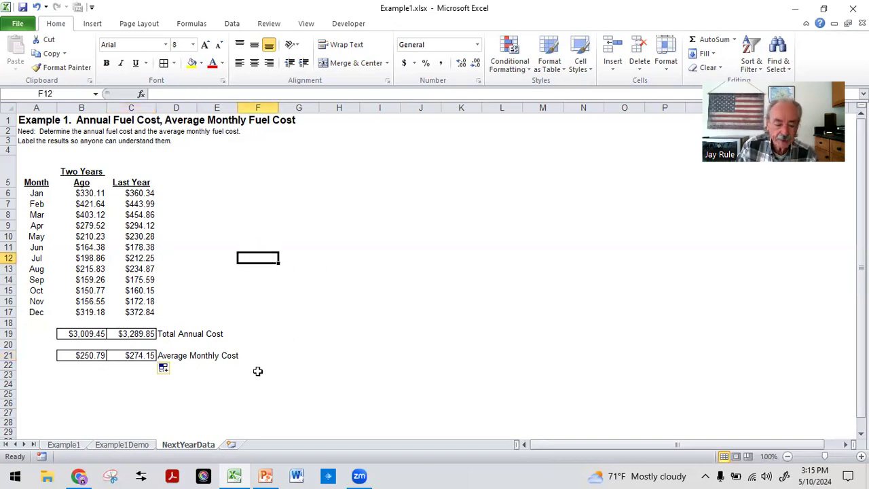
Copy the Last Year Average Monthly Cost formula from C21 down one row to C22.
click(139, 355)
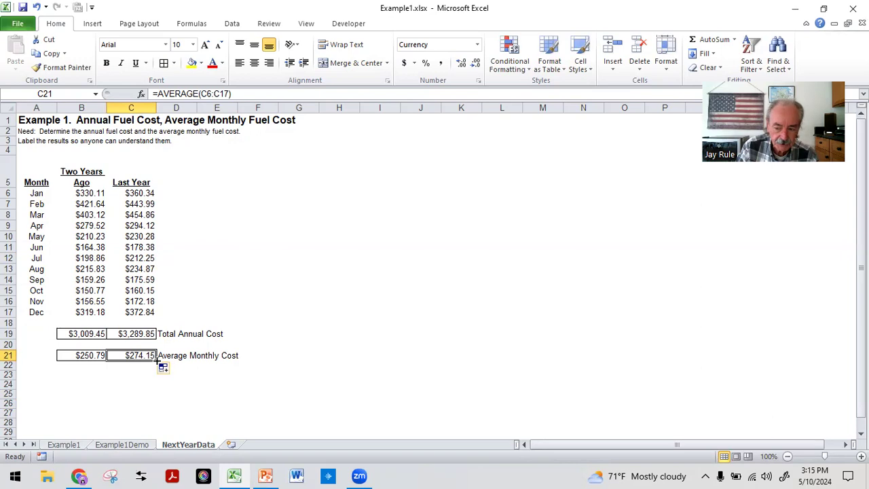
drag(156, 361, 160, 368)
click(154, 387)
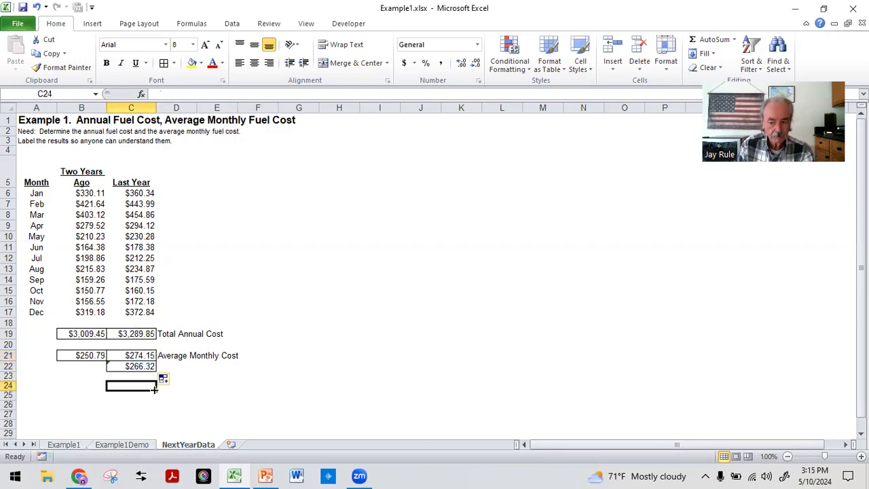
click(221, 406)
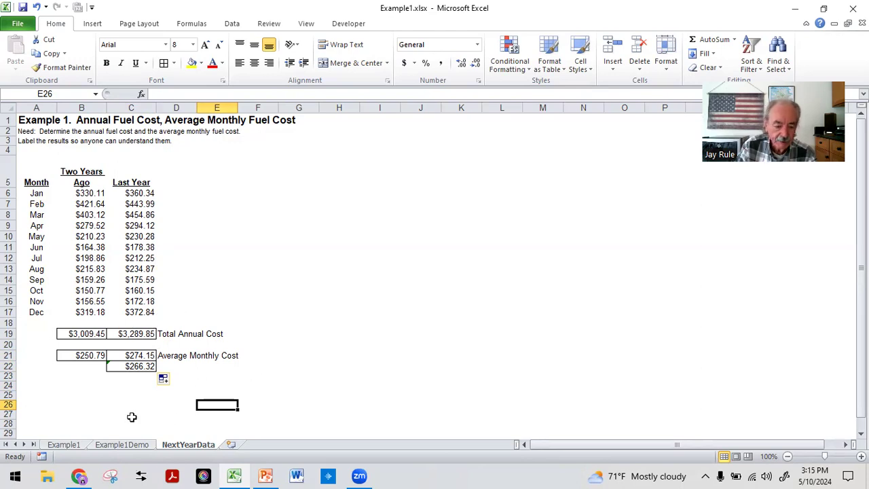
Compare the AVERAGE formulas in C21 and C22 by highlighting the ranges they cover, C6:C17 and C7:C18, in the Last Year column.
click(126, 363)
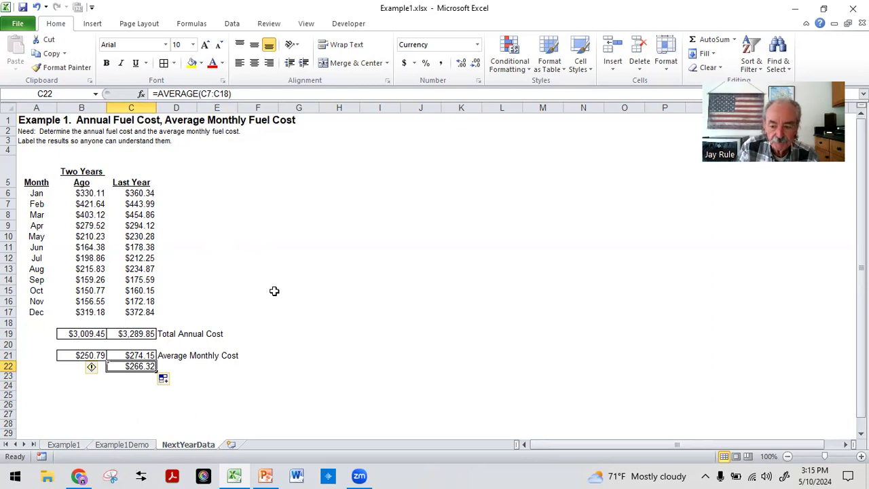
click(127, 355)
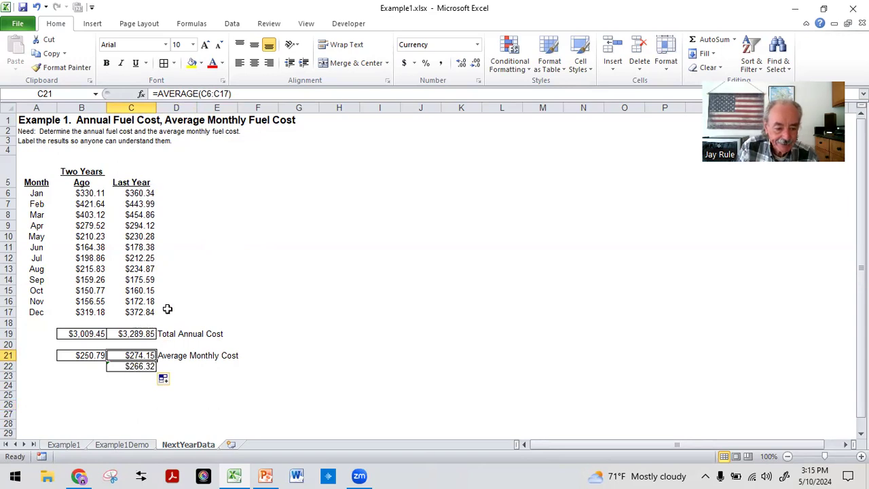
drag(128, 192, 135, 312)
click(218, 245)
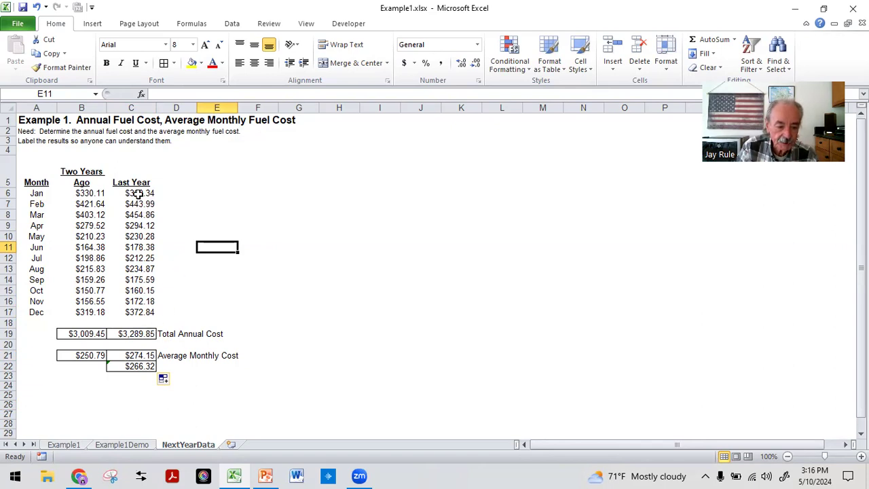
click(133, 366)
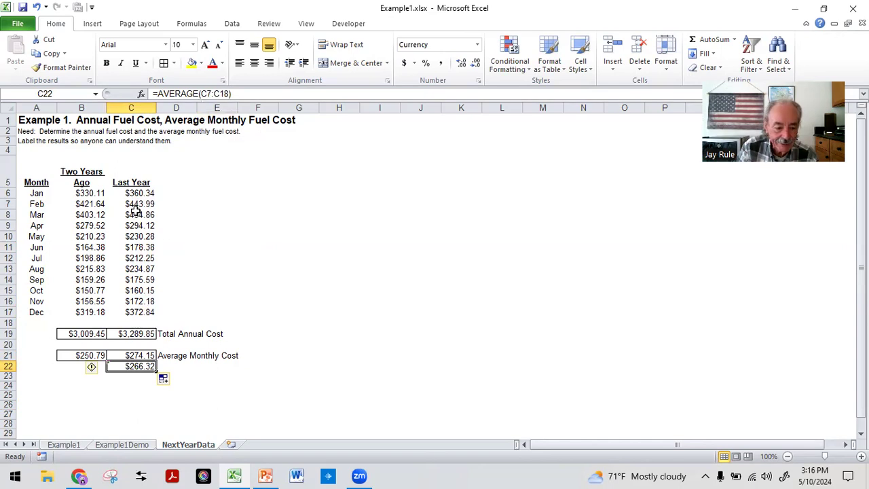
drag(132, 204, 139, 324)
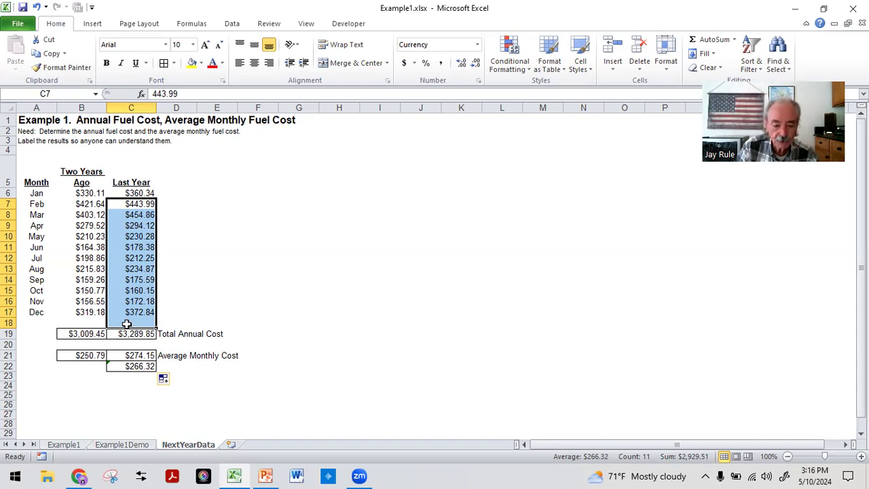
click(220, 279)
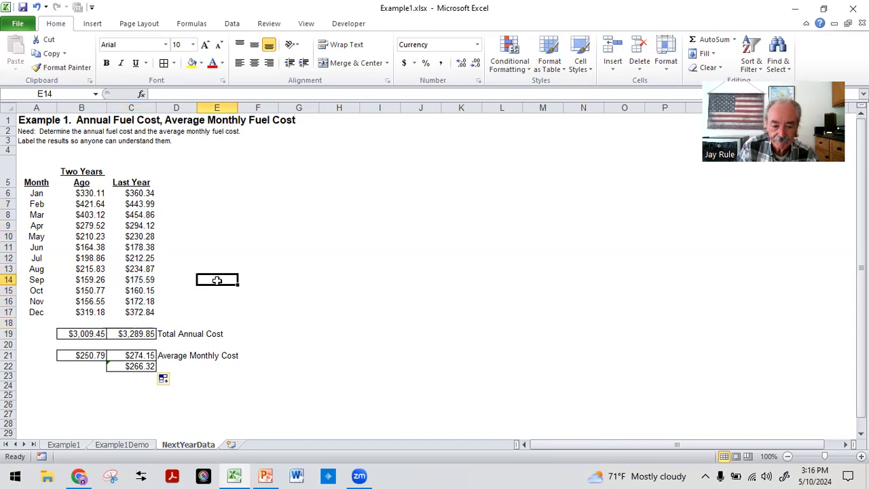
click(146, 366)
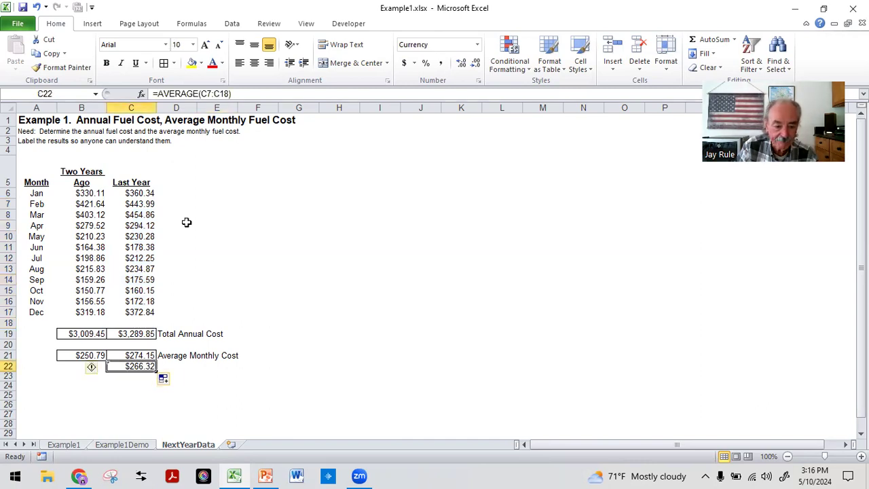
drag(136, 204, 145, 322)
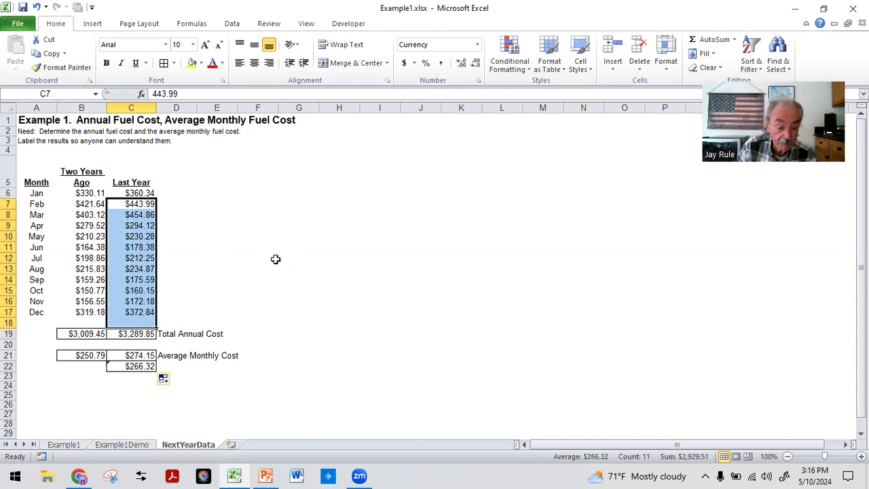
click(164, 414)
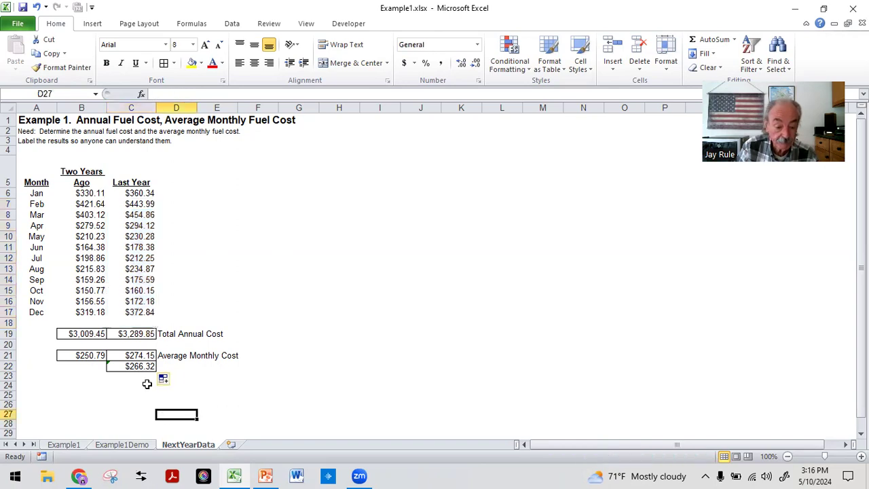
Delete the extra average formula from C22 and save the workbook.
click(129, 366)
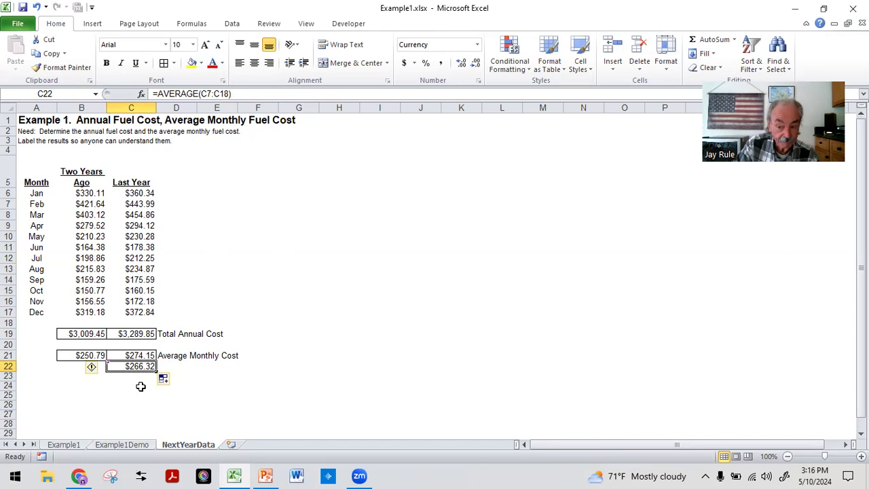
key(Delete)
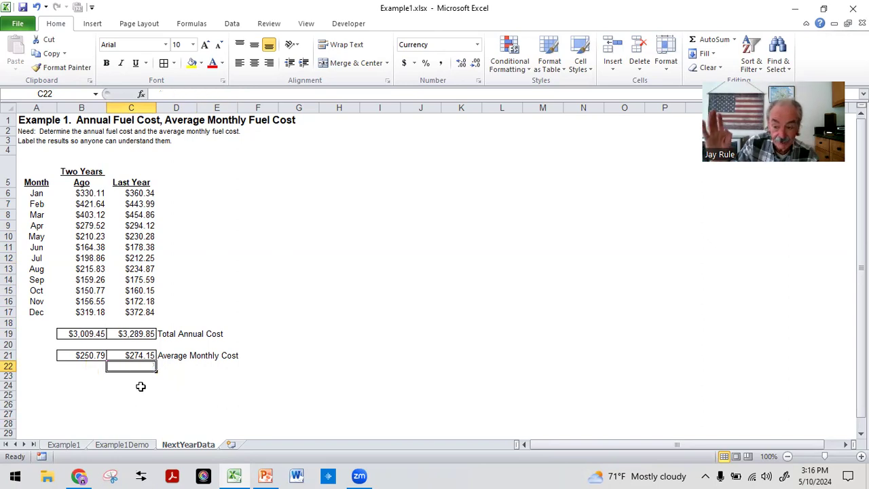
click(153, 397)
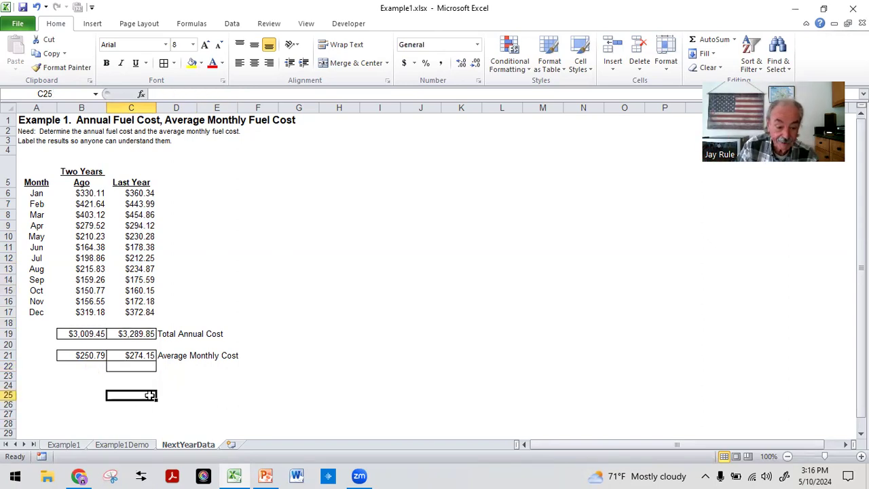
click(281, 189)
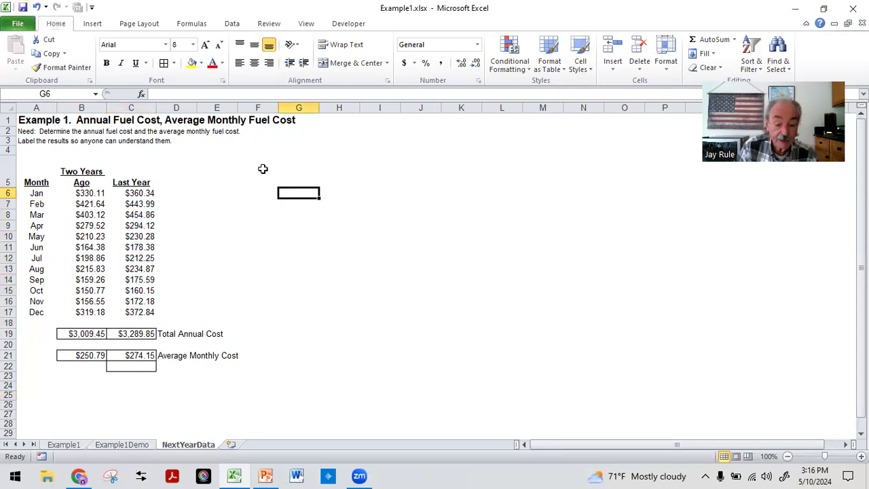
click(23, 7)
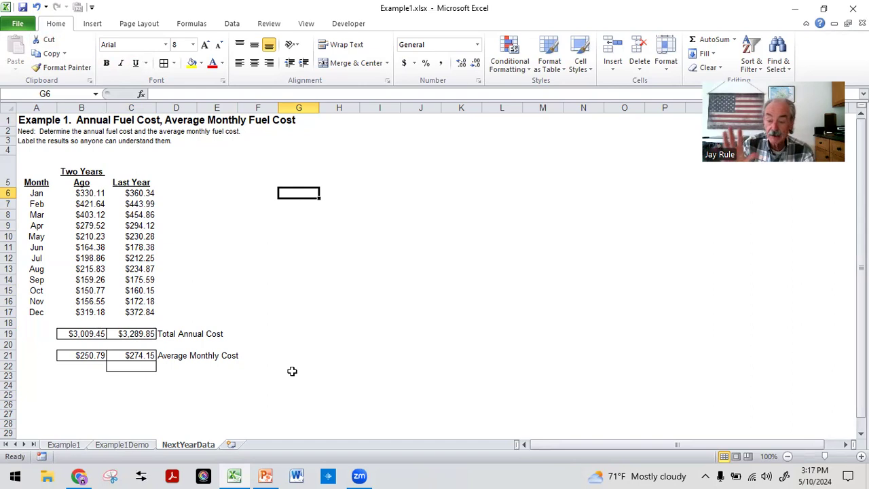
Put a border around C24 and enter the label "Percent Increase Using Two Yrs Ago as Baseline" beside it in D24.
click(133, 389)
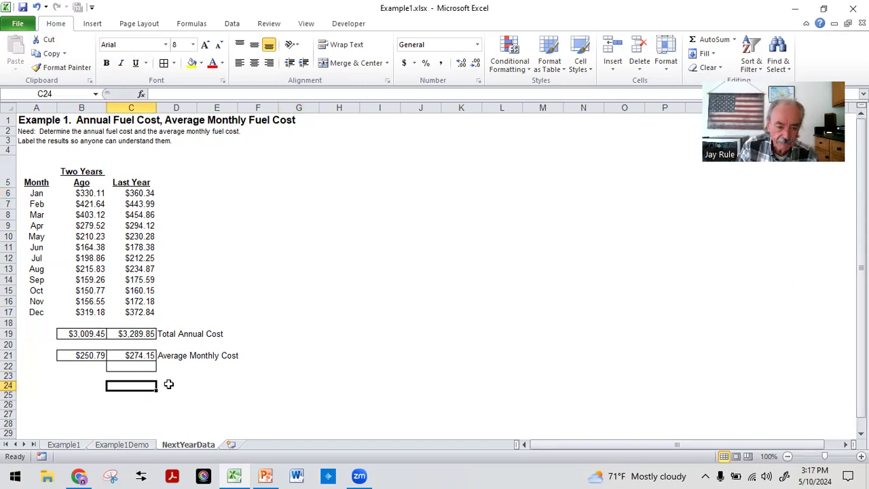
click(164, 63)
click(171, 388)
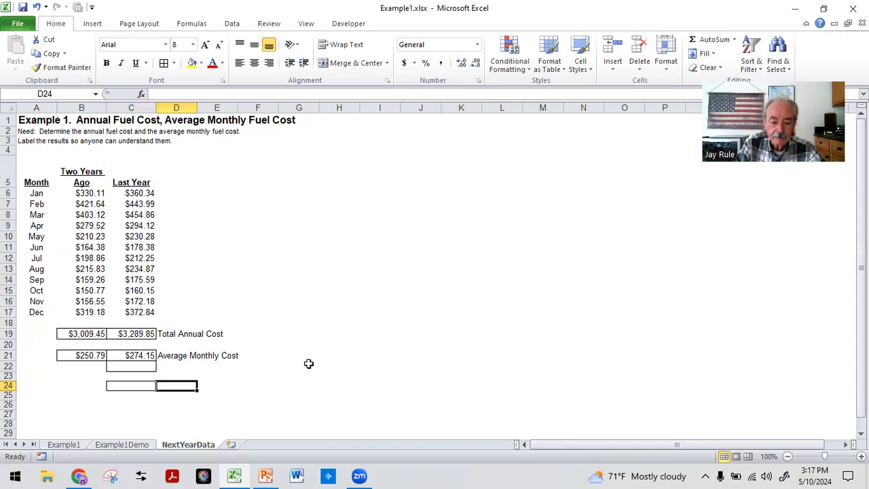
text(Percent)
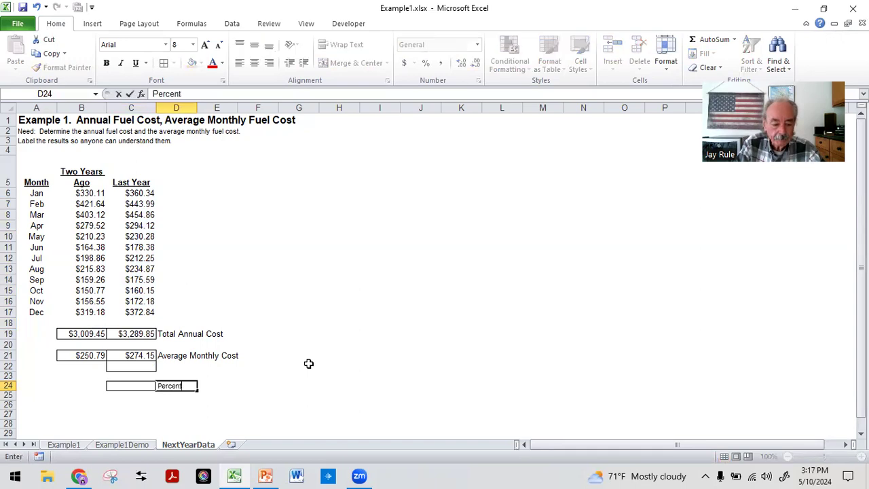
text( Increase)
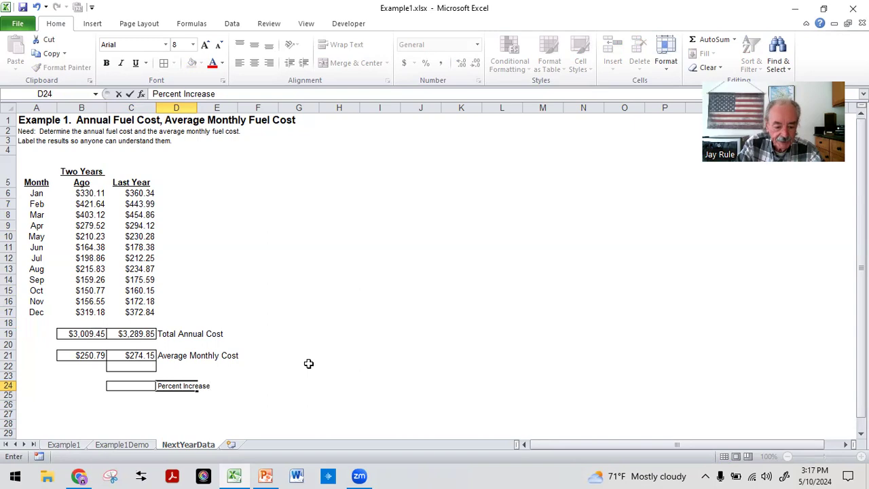
text( Using Two Yrs )
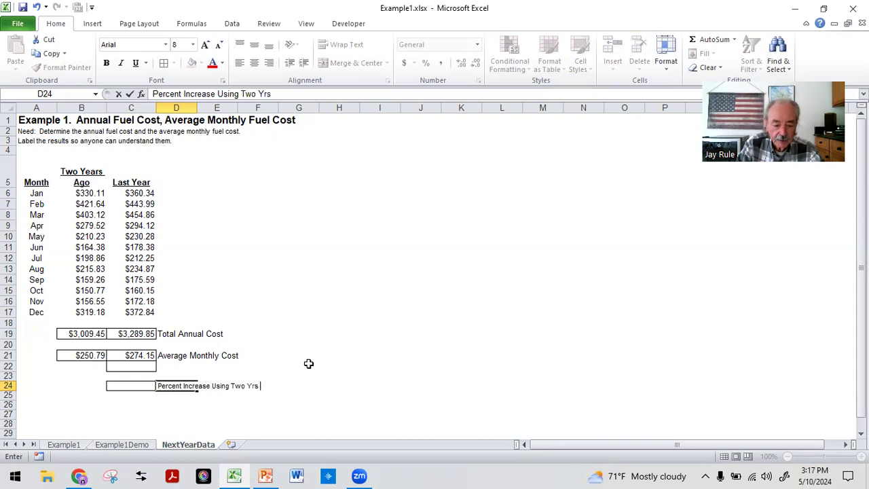
text(Ago a)
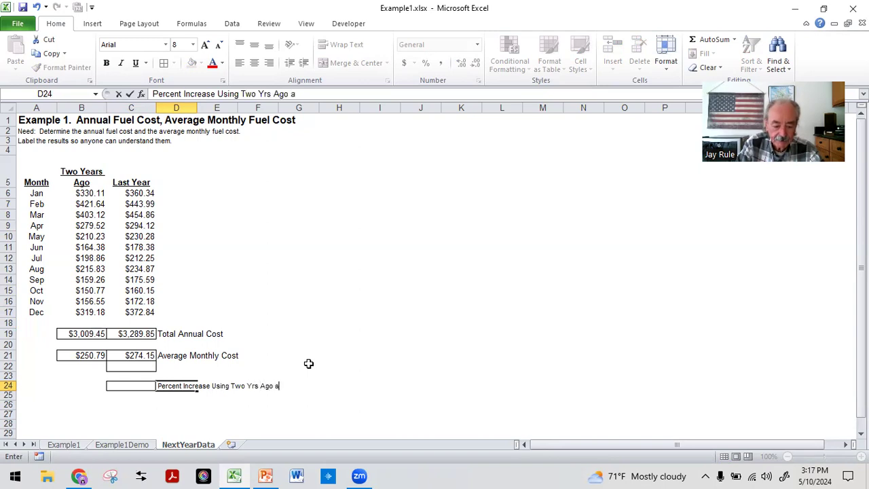
text(s Baseline)
key(Return)
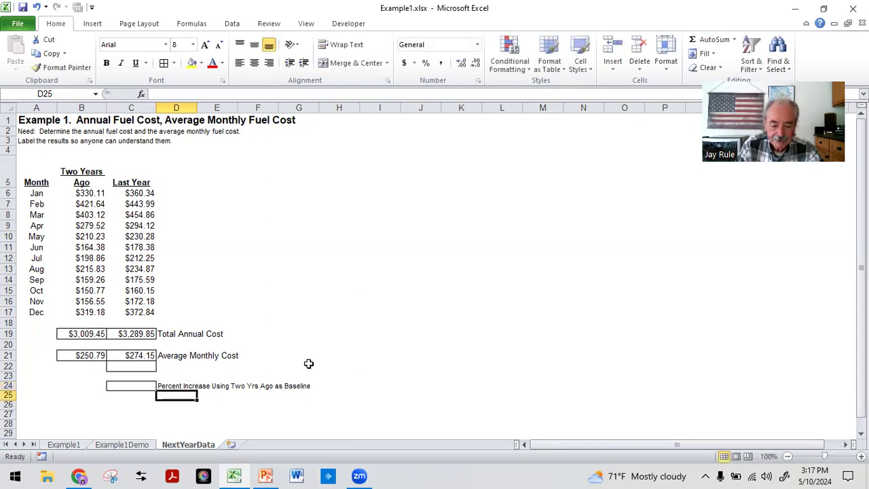
key(Up)
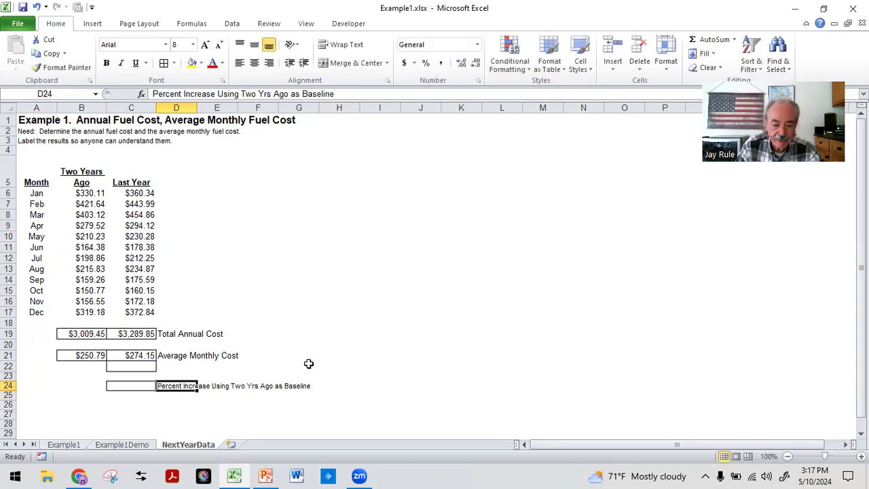
Check the Total Annual Cost formulas for both years in B19 and C19.
click(86, 332)
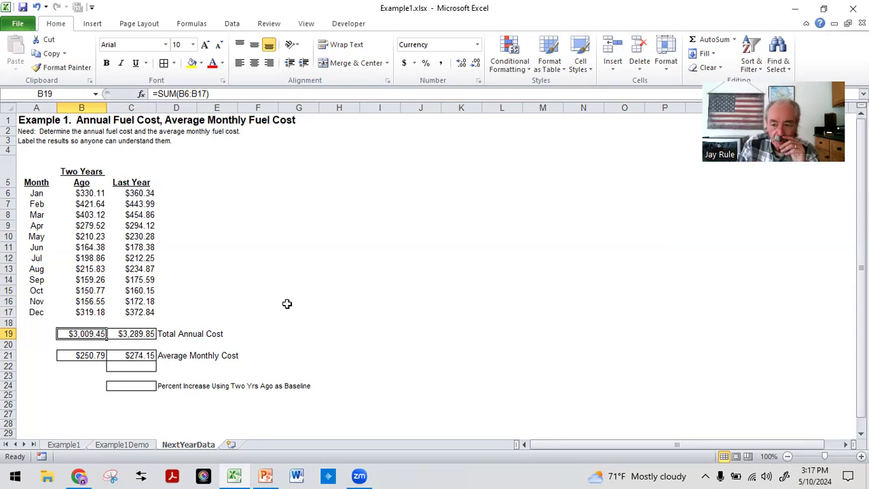
click(283, 269)
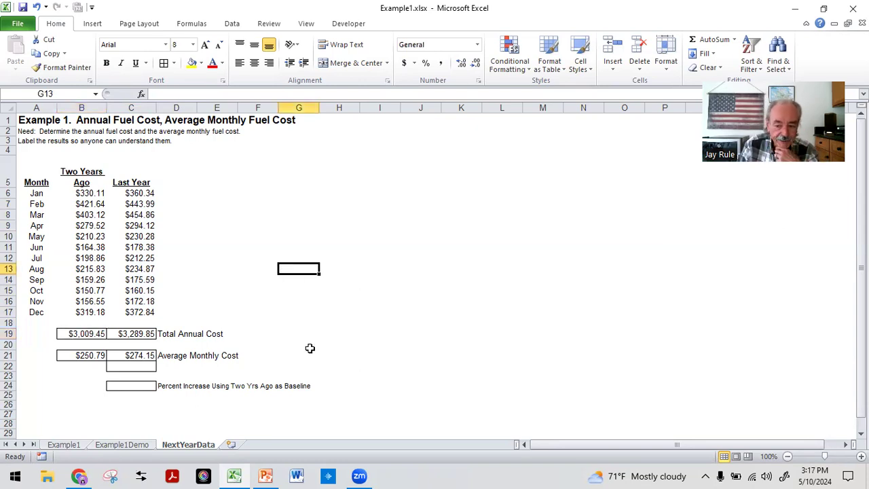
click(139, 333)
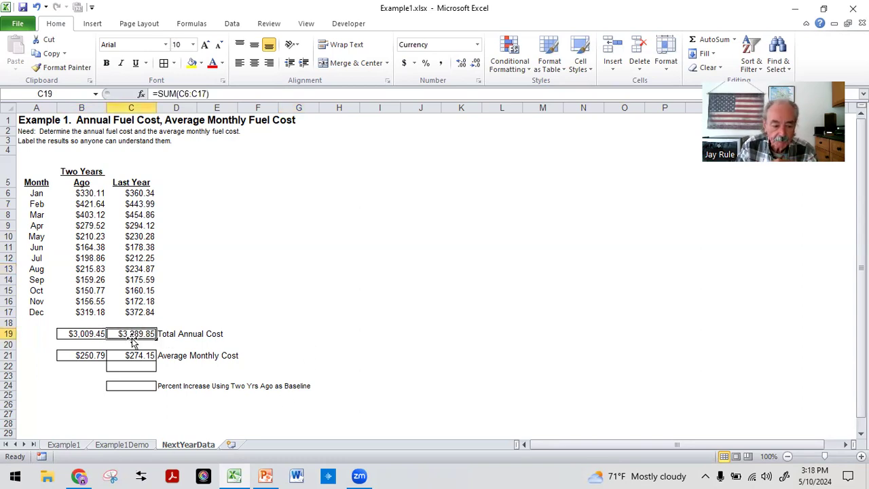
click(91, 329)
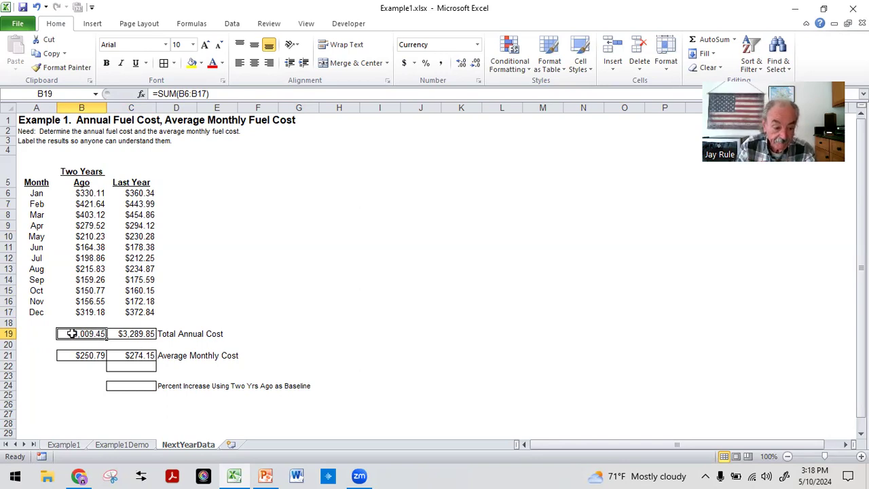
Enter the formula =(C19-B19)/B19 in C24 to calculate the percent increase in total annual cost.
click(113, 386)
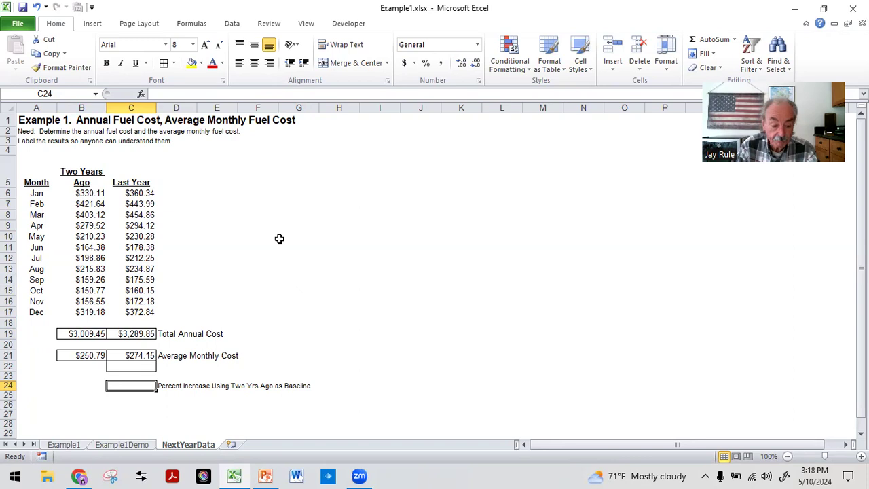
text(=)
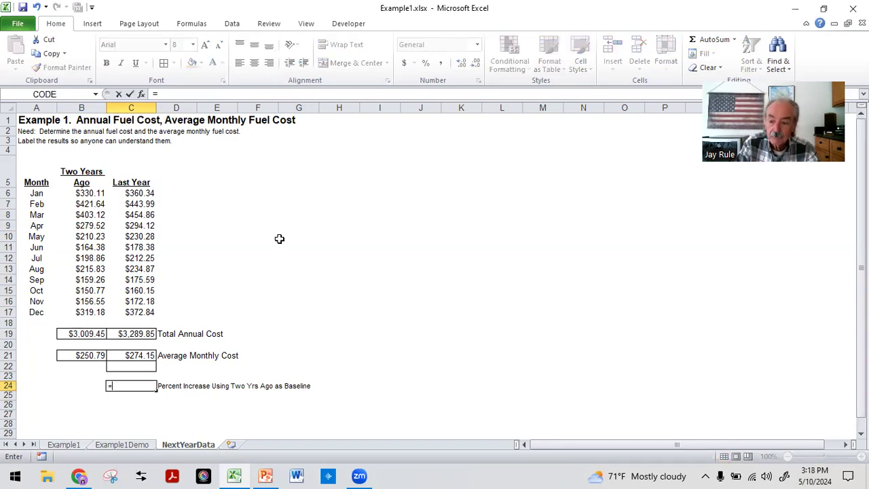
text(()
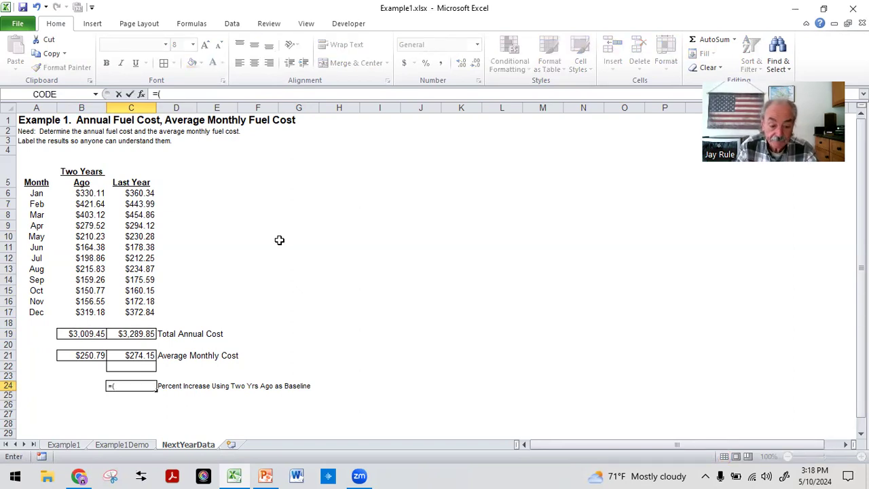
click(141, 334)
text(-)
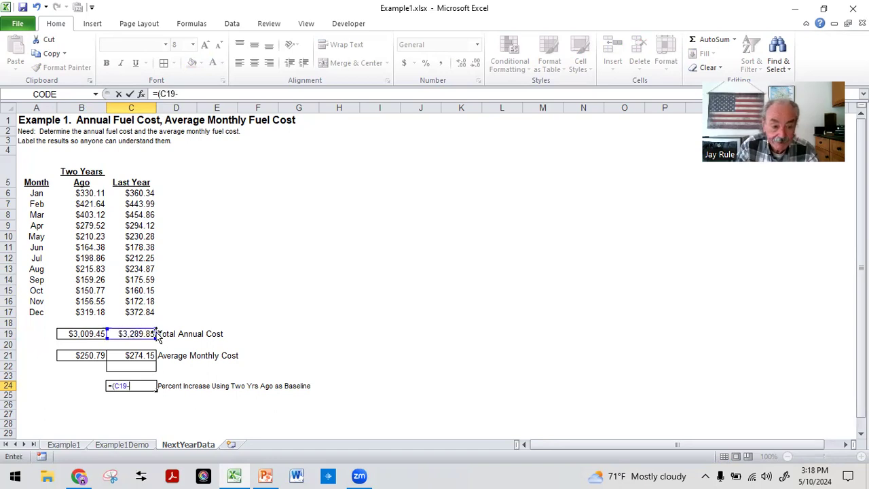
click(80, 333)
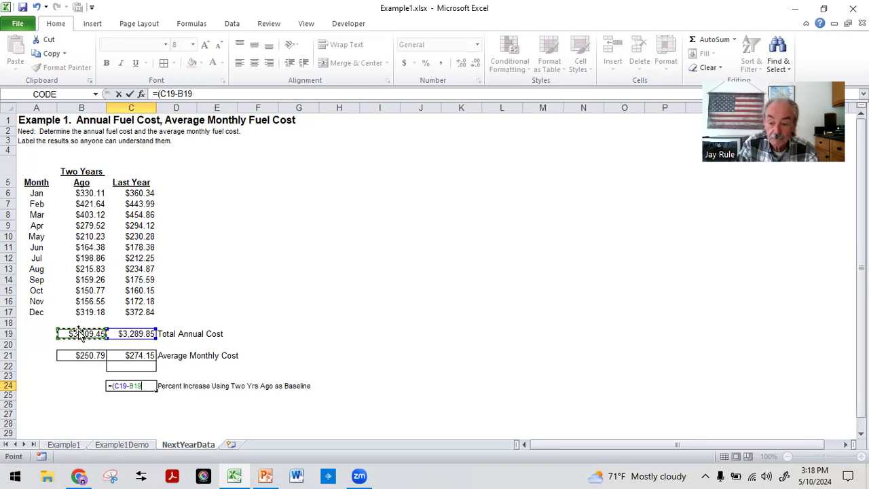
text()/)
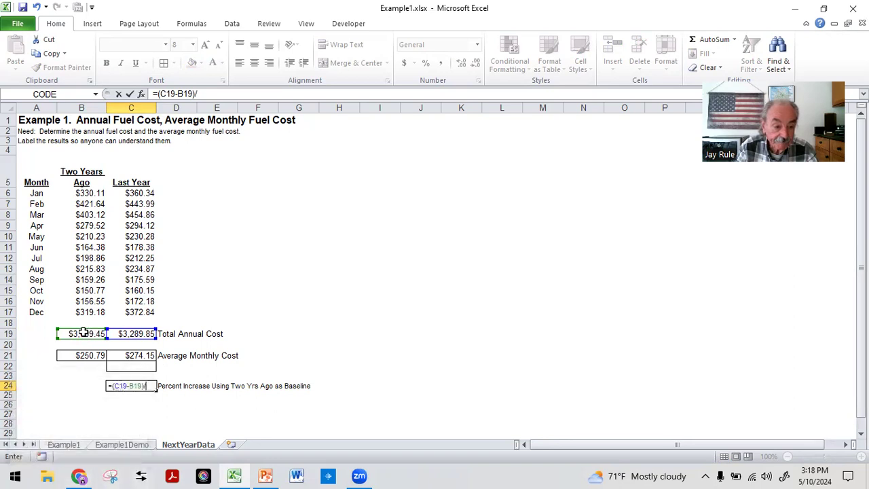
click(83, 332)
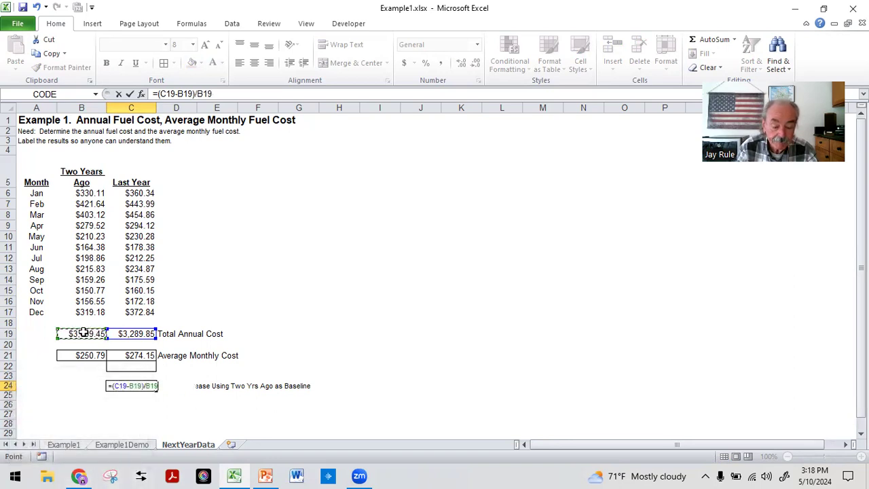
key(Return)
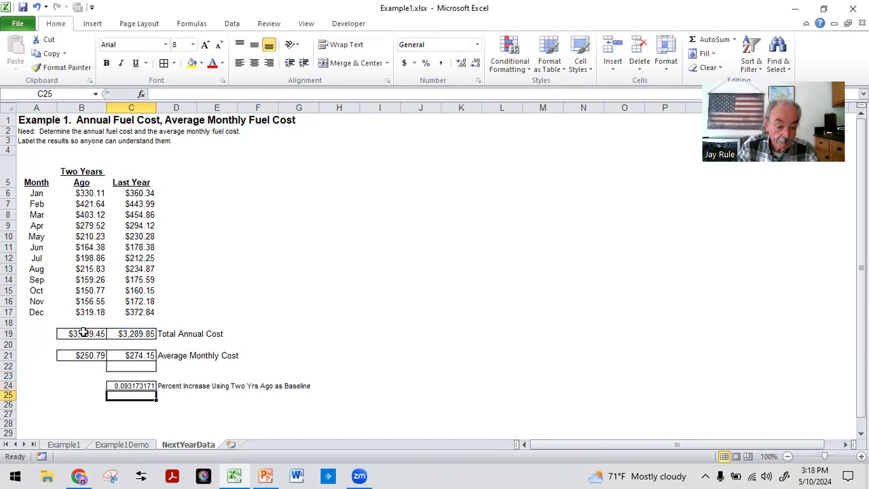
click(287, 268)
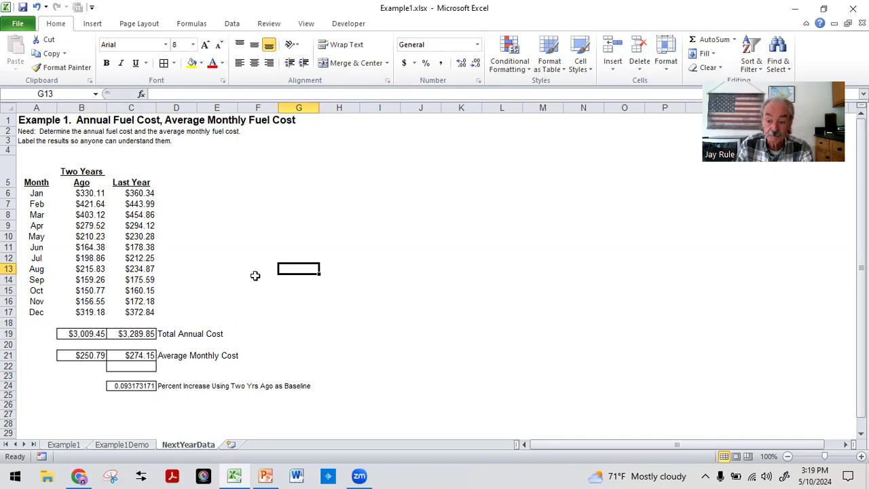
Format the percent increase result in C24 as Percentage with 1 decimal place.
click(122, 382)
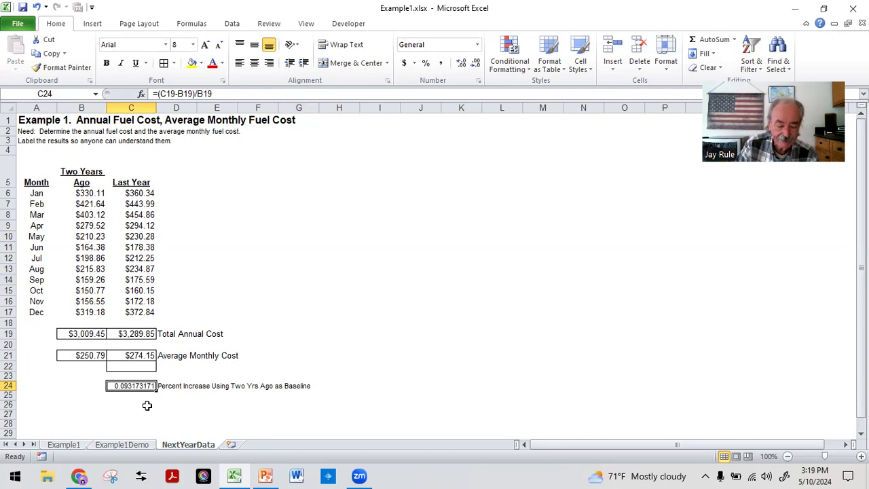
click(480, 81)
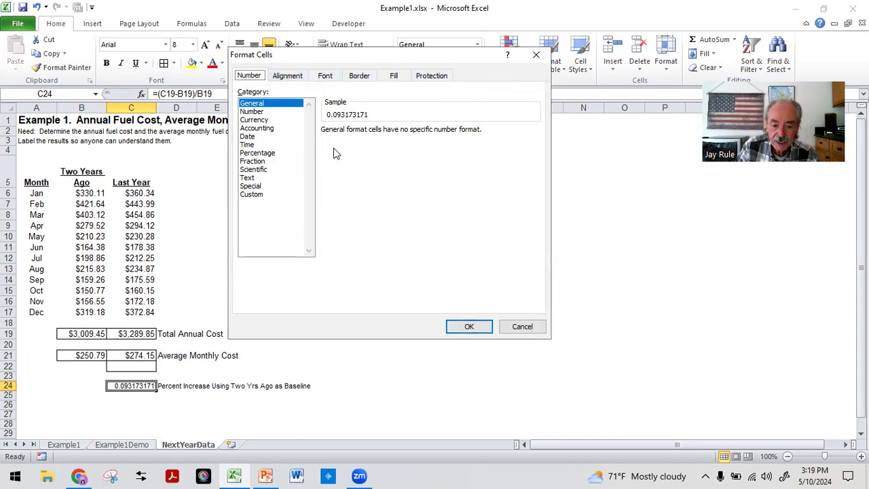
click(253, 153)
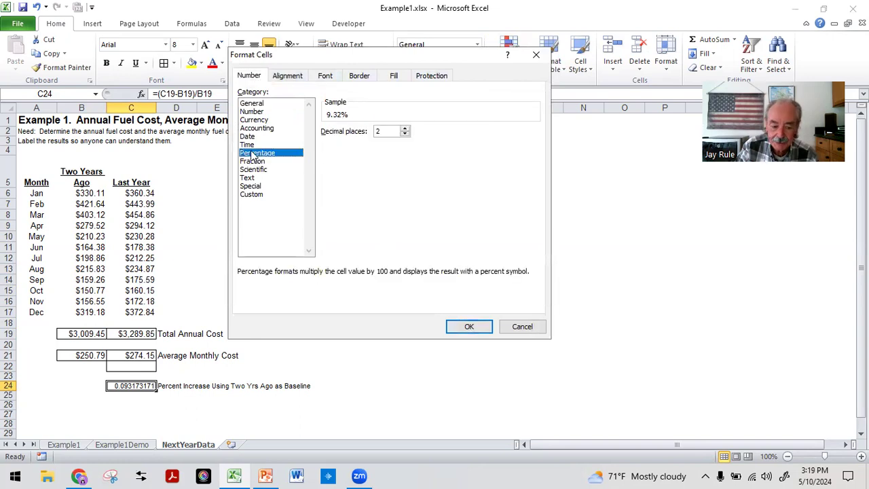
click(405, 134)
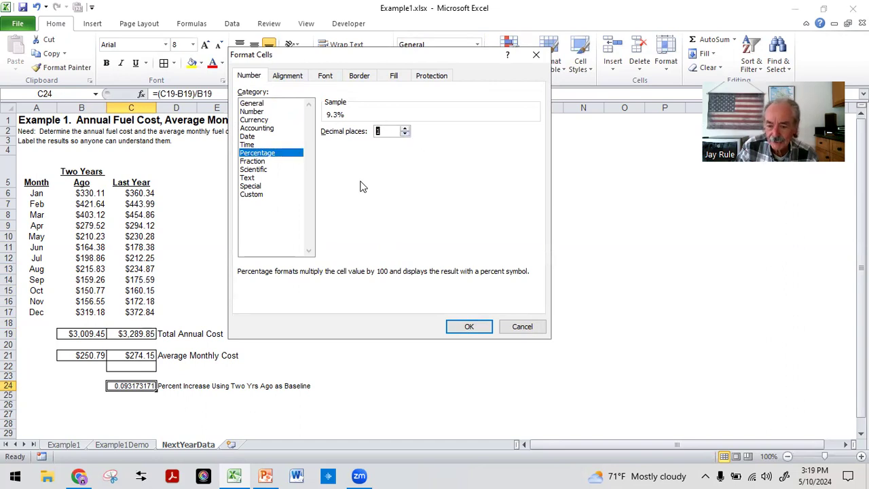
click(469, 326)
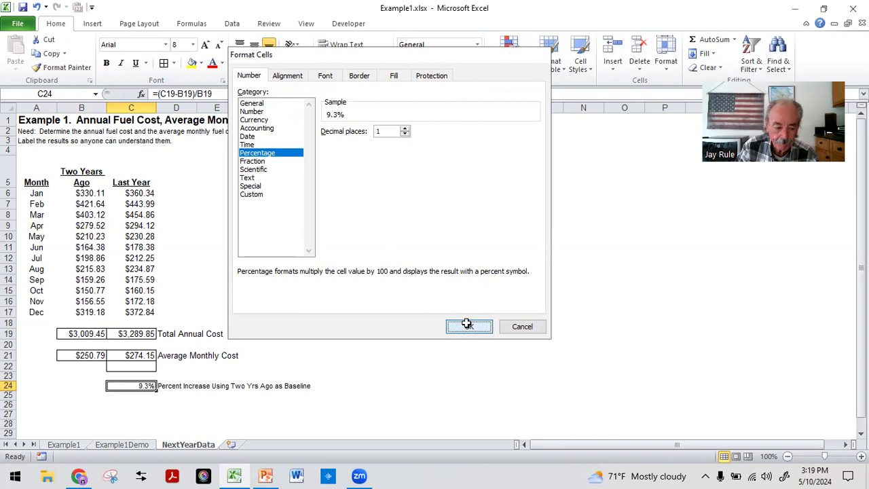
click(210, 192)
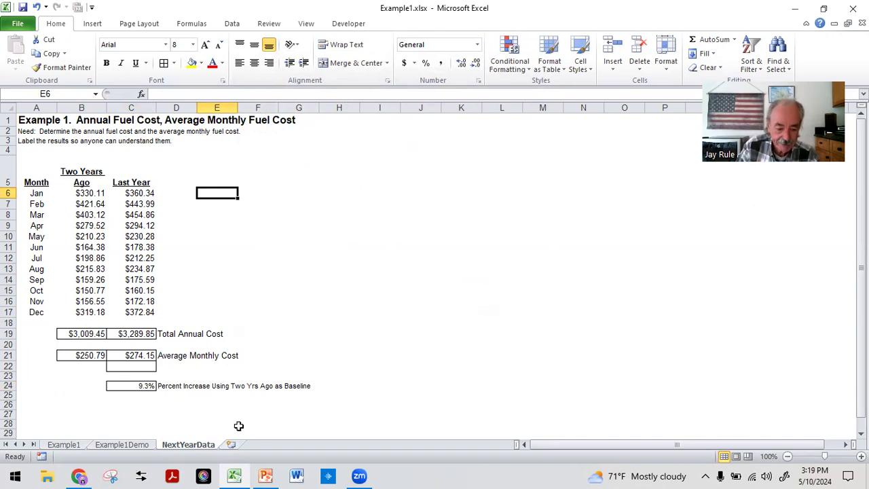
Increase the font size of the percent increase result and its label in C24:D24 to 10.
drag(150, 385, 185, 387)
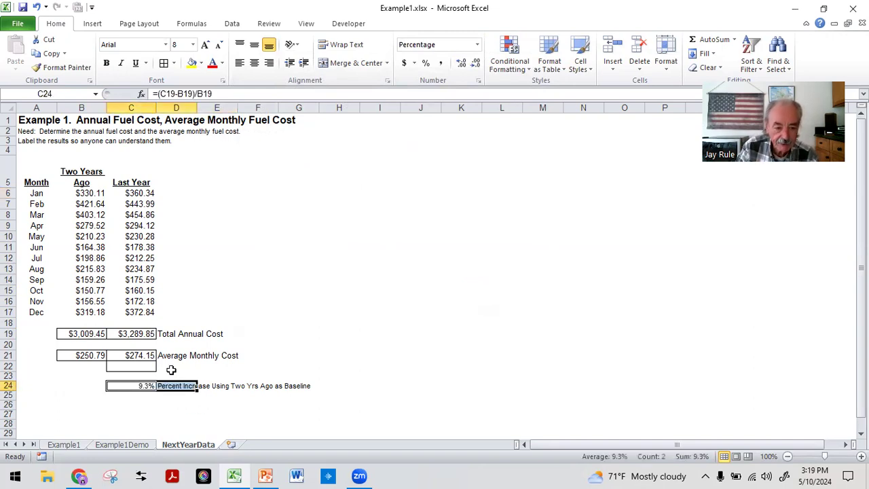
click(206, 44)
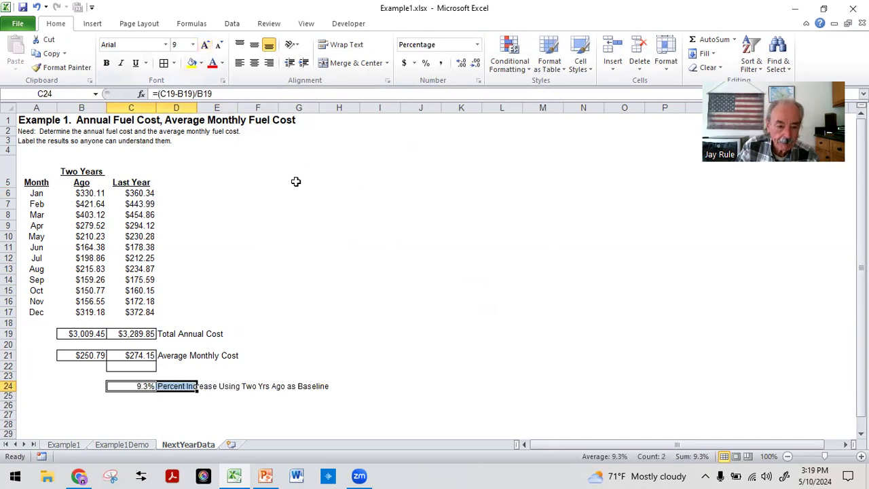
click(206, 44)
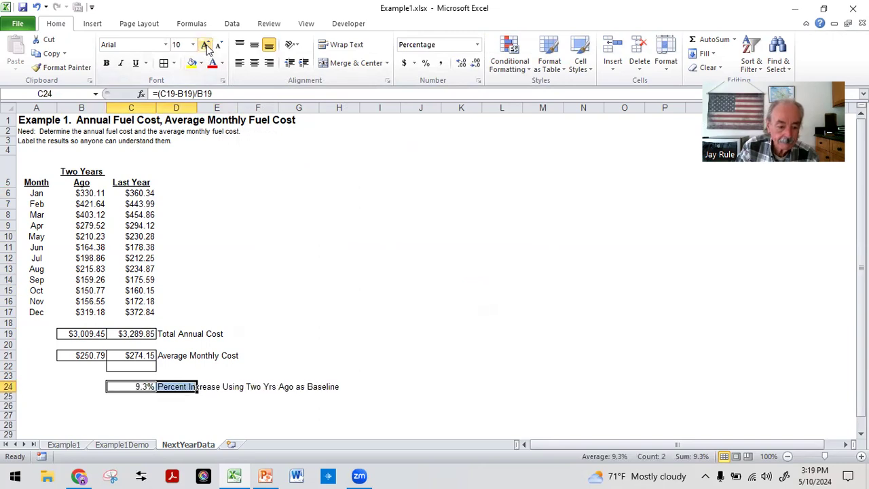
click(268, 291)
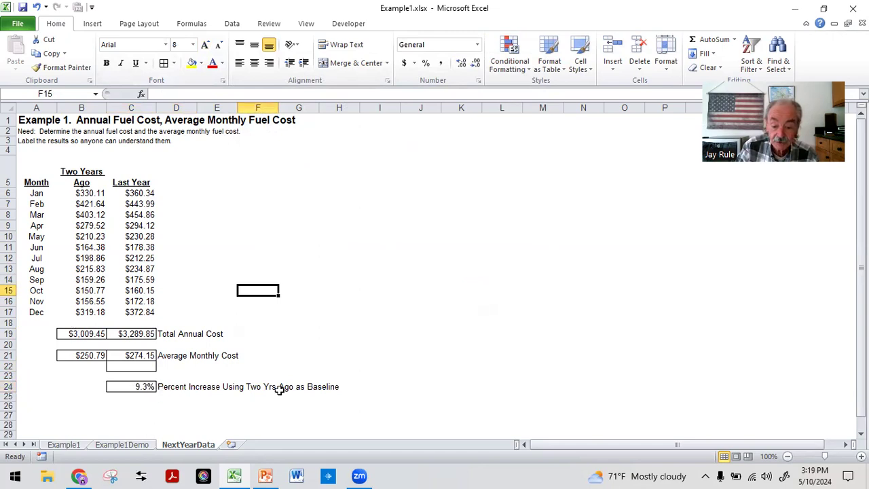
Switch to the Excel030SumAndAverage.pptx slide show in PowerPoint and advance to the slide about labeling results.
key(alt+Tab)
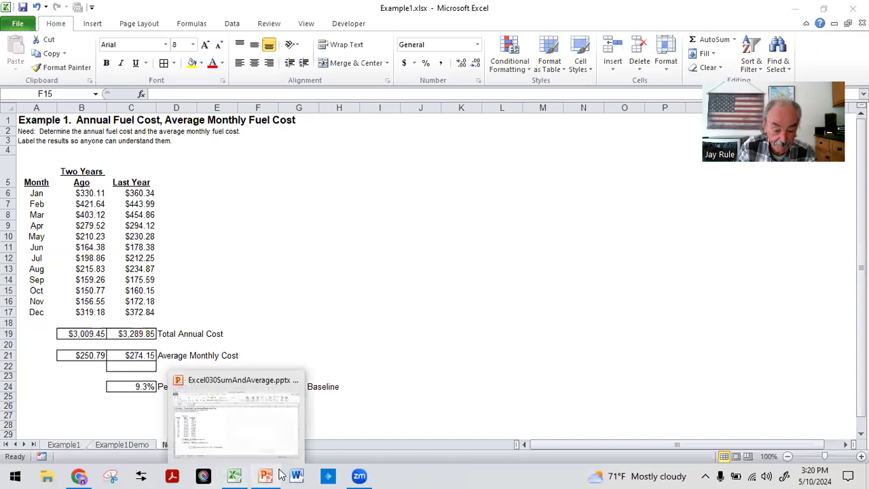
click(280, 474)
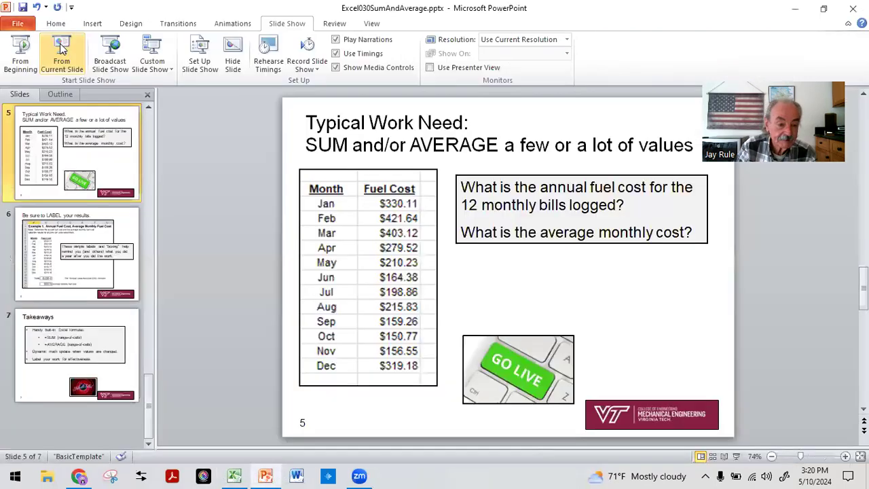
click(61, 45)
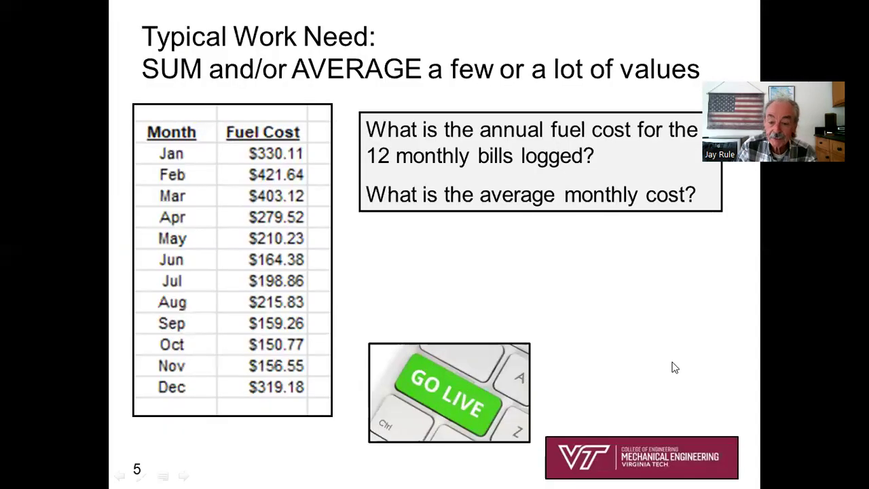
click(674, 367)
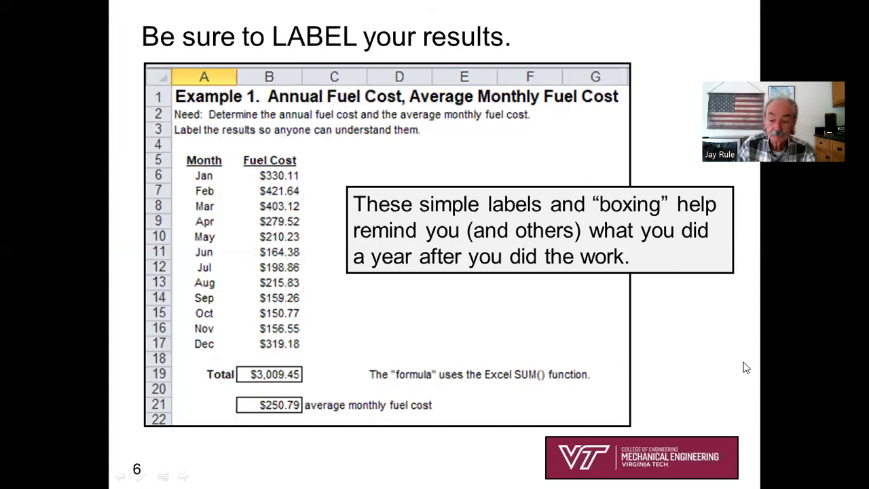